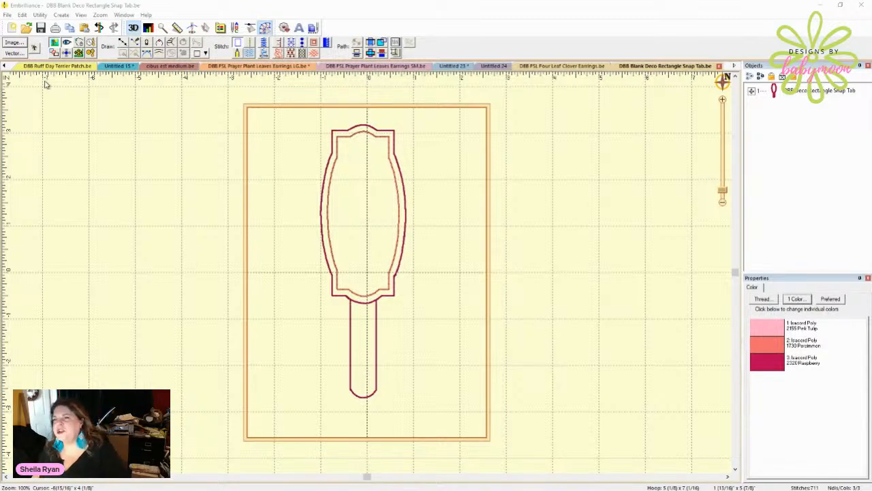
Step: Open the DBB Deco Rectangle Snap Tab design and use the 5 (1/8) x 7 (1/16) inch hoop
{"action": "left_click", "coordinate": [19, 42]}
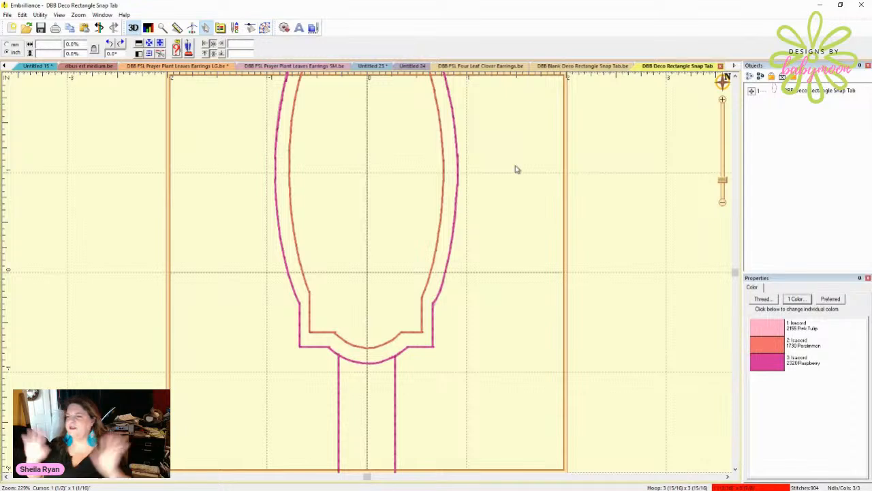
{"action": "scroll", "coordinate": [423, 211], "scroll_direction": "down", "scroll_amount": 2}
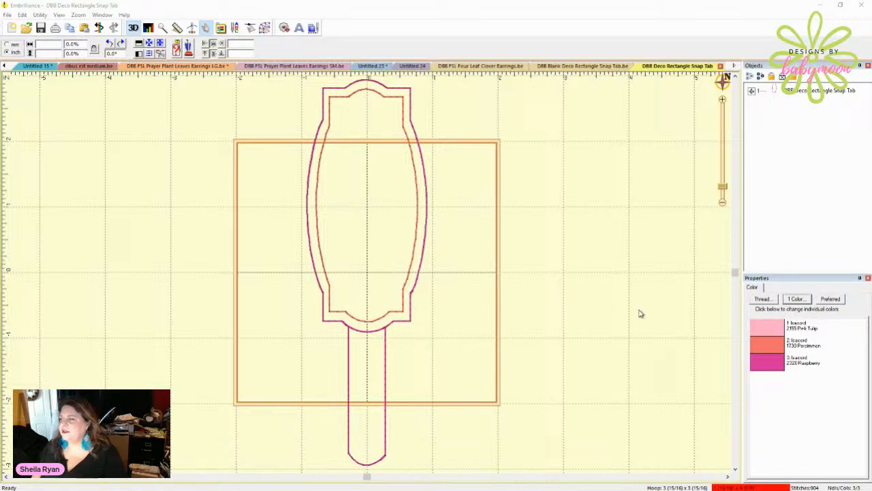
{"action": "key", "text": "ctrl+minus"}
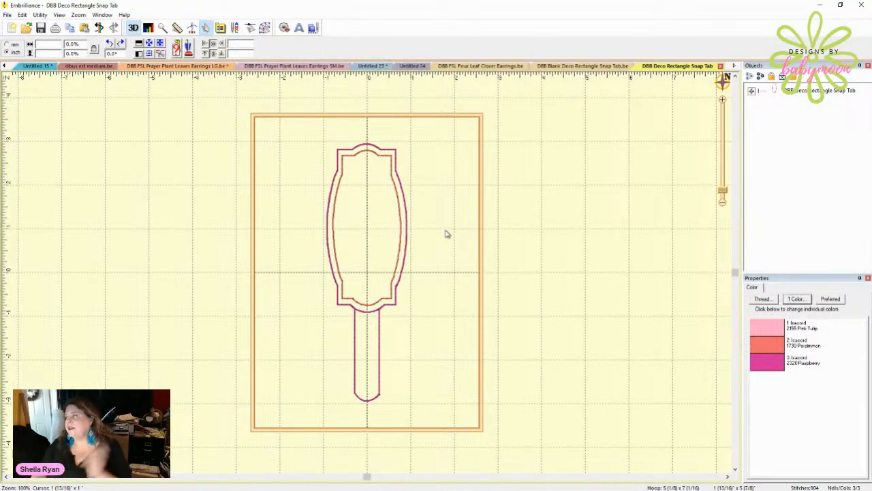
Step: Expand the snap tab design and examine its Pink Tulip, Persimmon and Raspberry colour layers one by one
{"action": "left_click", "coordinate": [753, 90]}
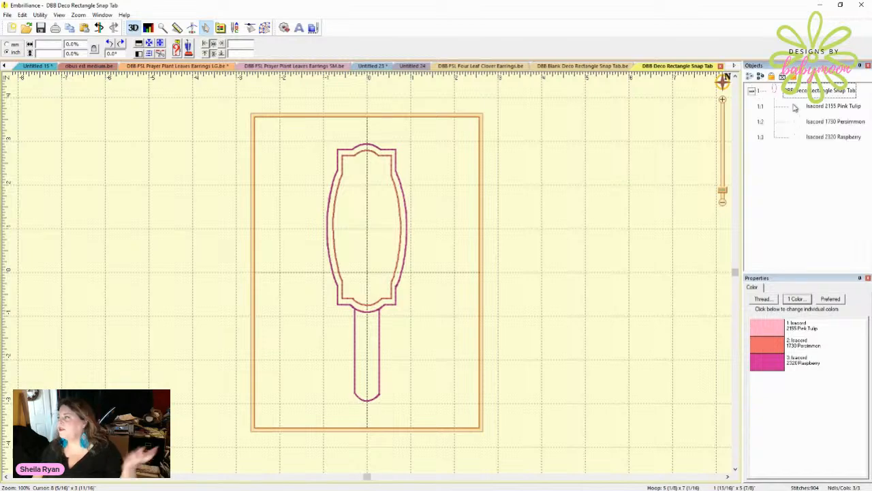
{"action": "left_click", "coordinate": [831, 106]}
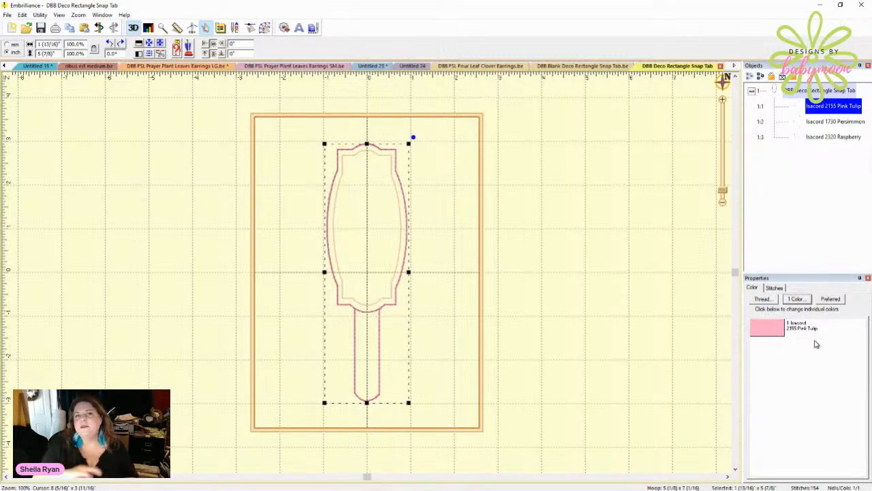
{"action": "left_click", "coordinate": [815, 339]}
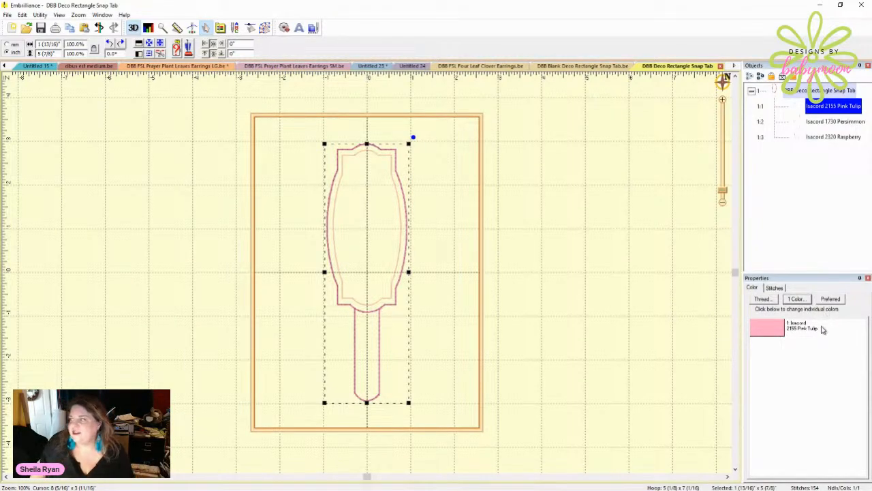
{"action": "left_click", "coordinate": [802, 126]}
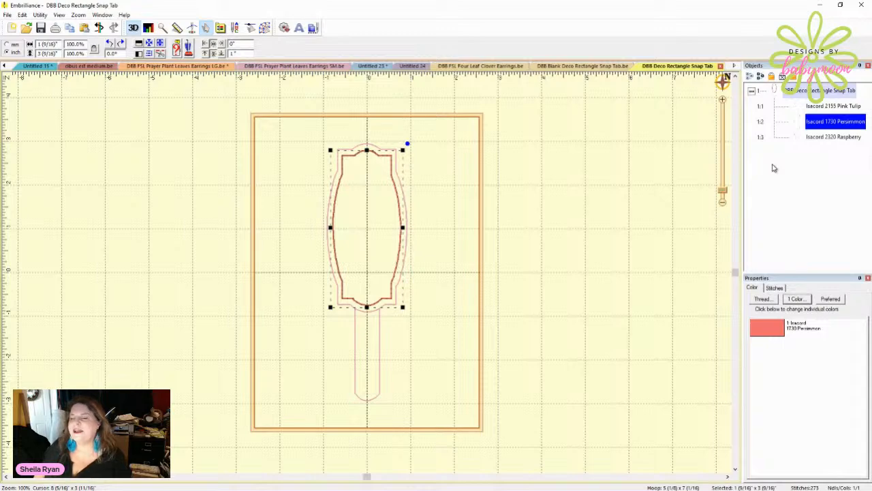
{"action": "left_click", "coordinate": [581, 239]}
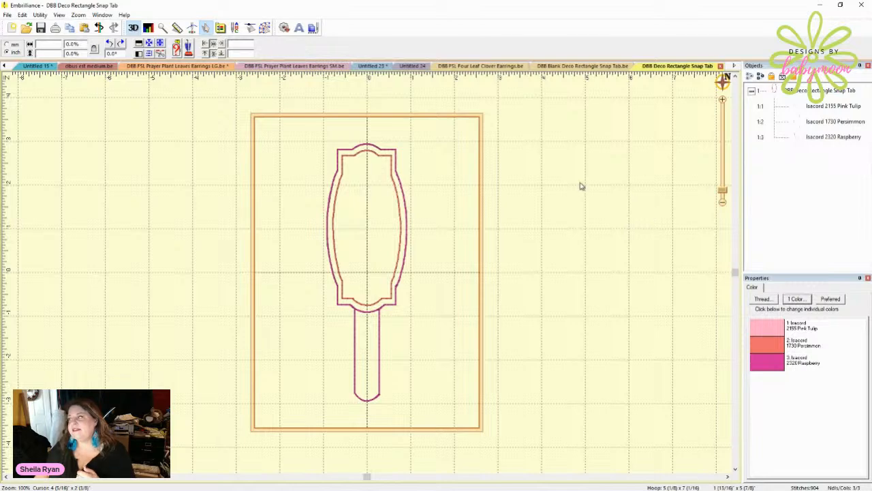
{"action": "left_click", "coordinate": [811, 139]}
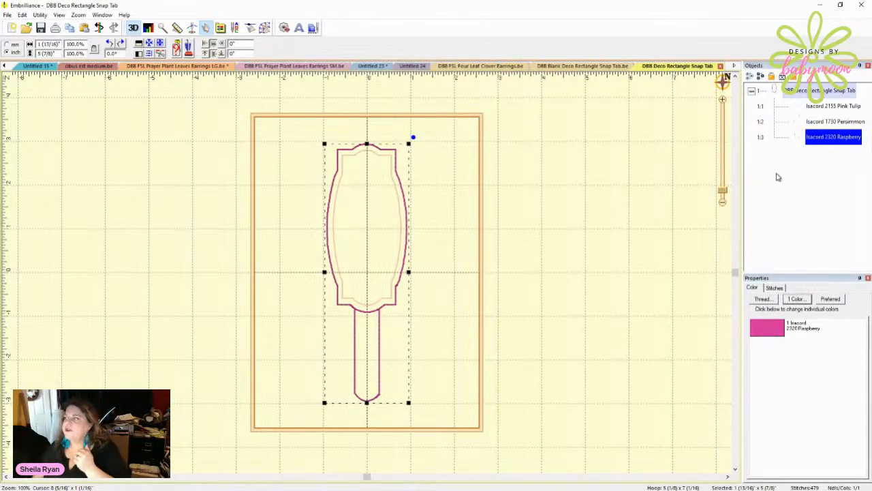
{"action": "left_click", "coordinate": [800, 107], "text": "shift"}
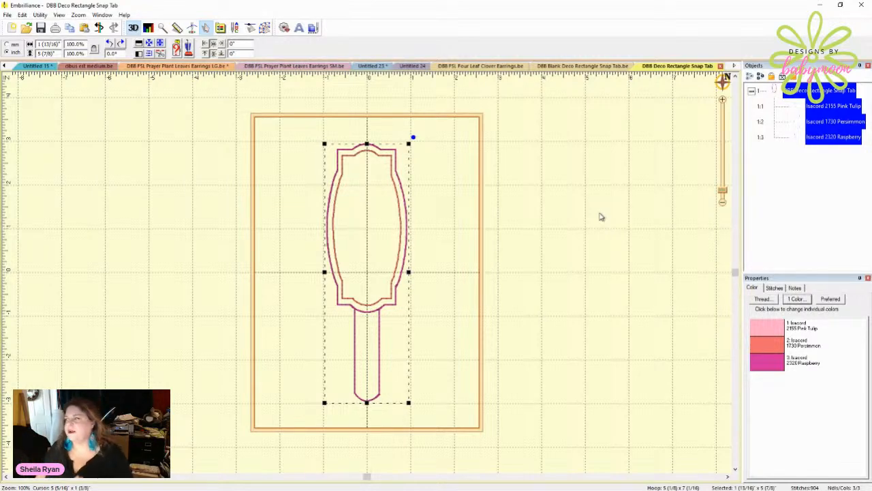
{"action": "left_click", "coordinate": [600, 217]}
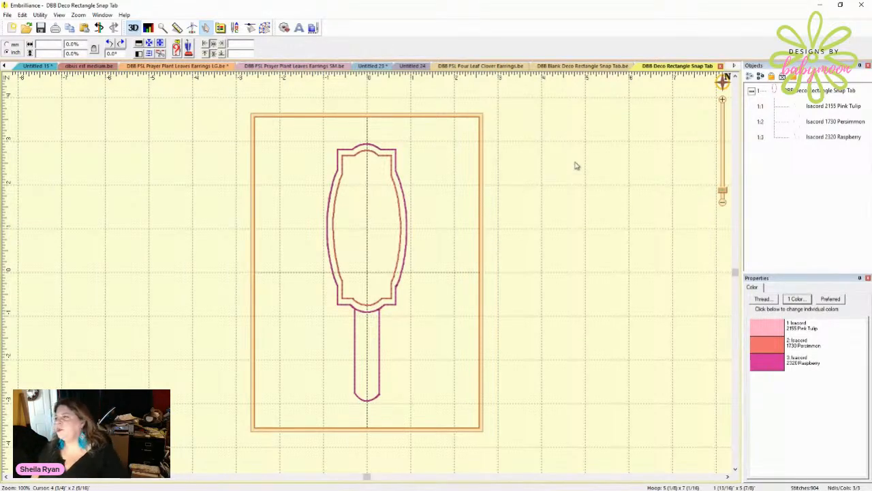
Step: Rotate the whole snap tab design about 89 degrees clockwise so that it lies horizontally
{"action": "left_click", "coordinate": [782, 92]}
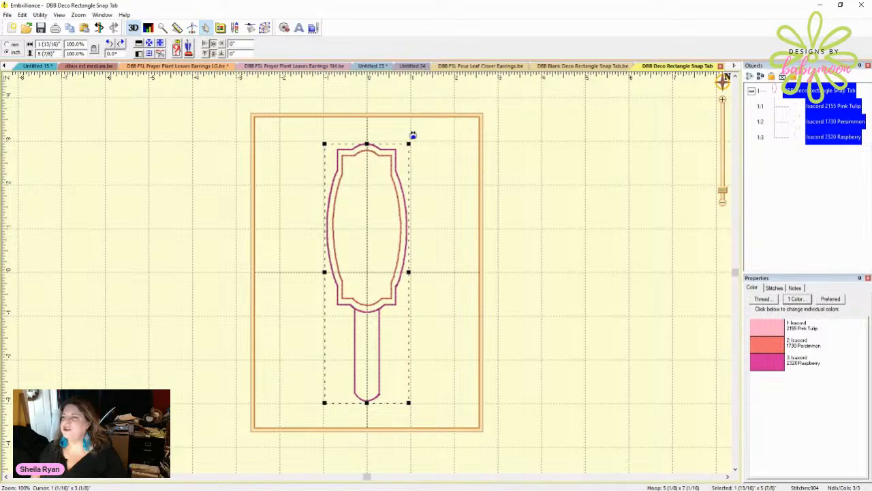
{"action": "left_click_drag", "start_coordinate": [411, 134], "coordinate": [514, 321]}
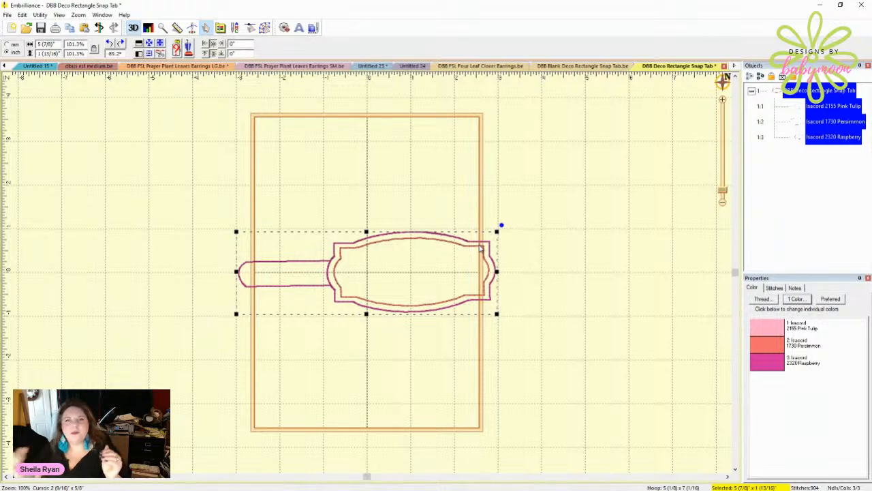
Step: Add lettering with the wearer's first name in the ACE Joplin font and place it inside the tab's inner frame
{"action": "left_click", "coordinate": [300, 30]}
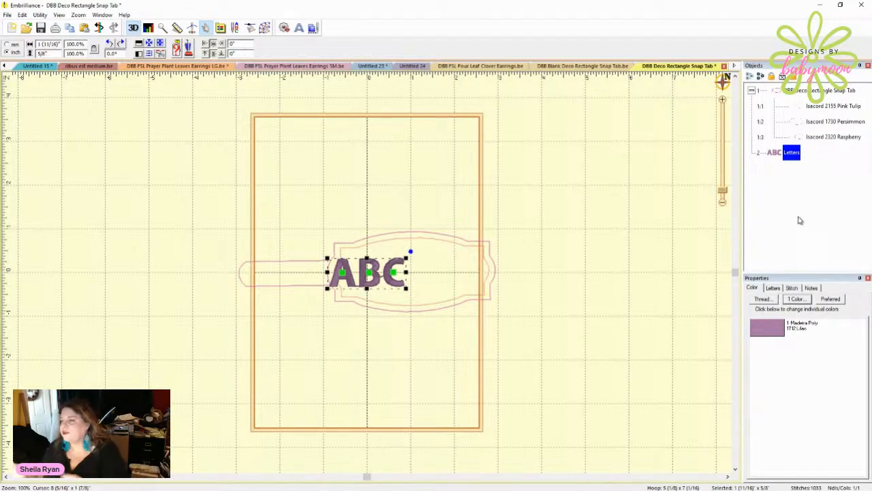
{"action": "left_click", "coordinate": [772, 288]}
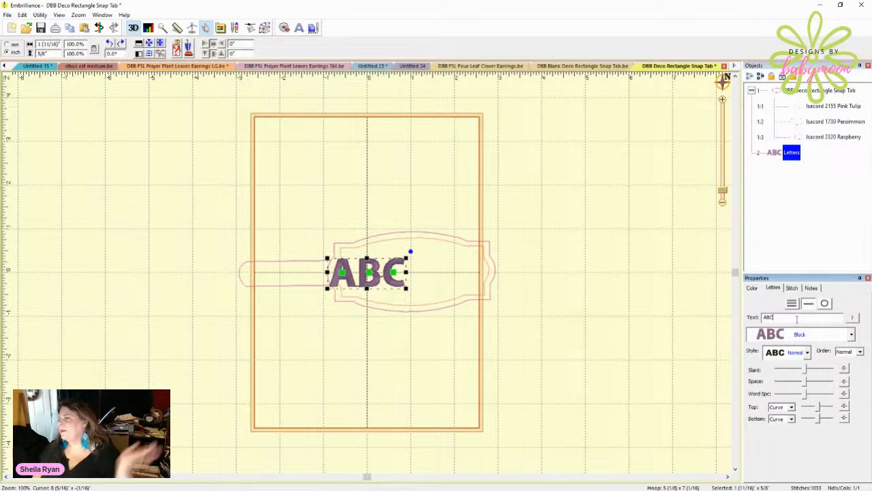
{"action": "left_click_drag", "start_coordinate": [791, 318], "coordinate": [727, 315]}
{"action": "type", "text": "Sheila"}
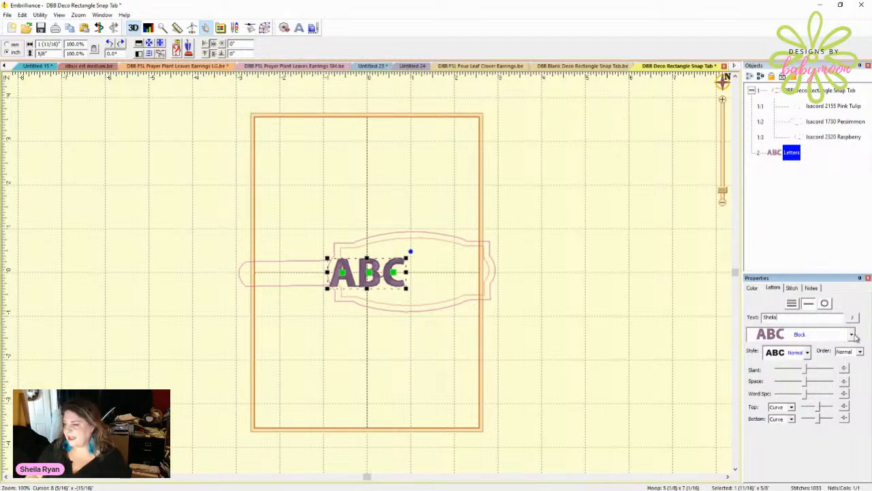
{"action": "key", "text": "Return"}
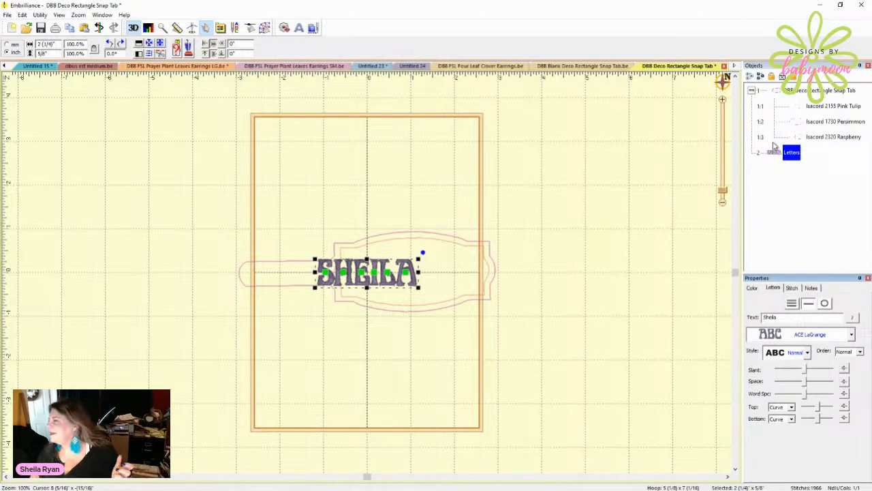
{"action": "key", "text": "Down"}
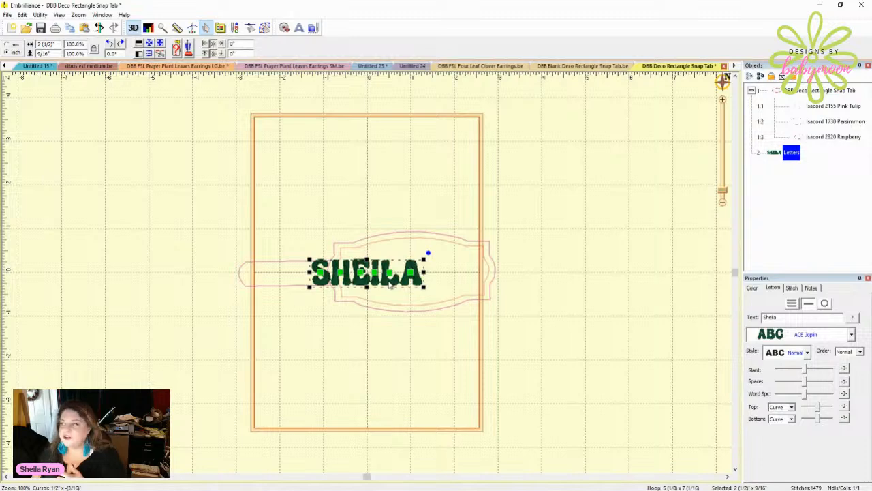
{"action": "left_click_drag", "start_coordinate": [391, 284], "coordinate": [432, 282]}
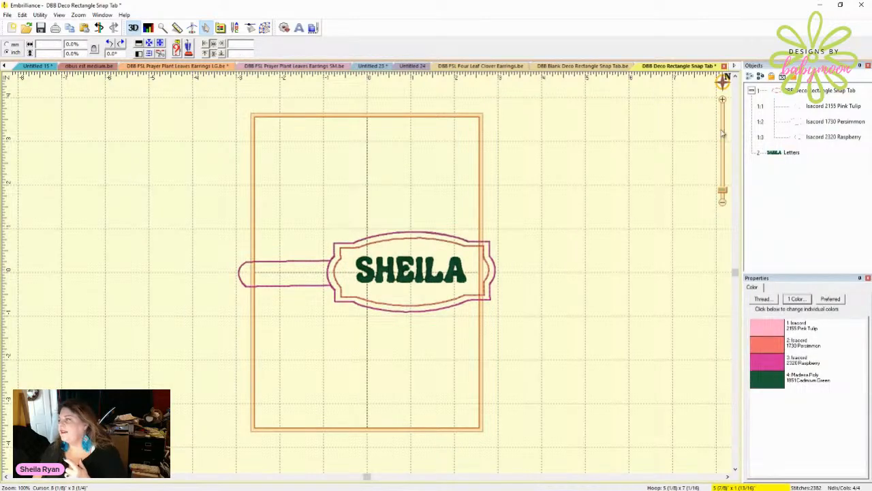
Step: Shift the first letter of the name outward and enlarge it to about 155%
{"action": "left_click", "coordinate": [784, 153]}
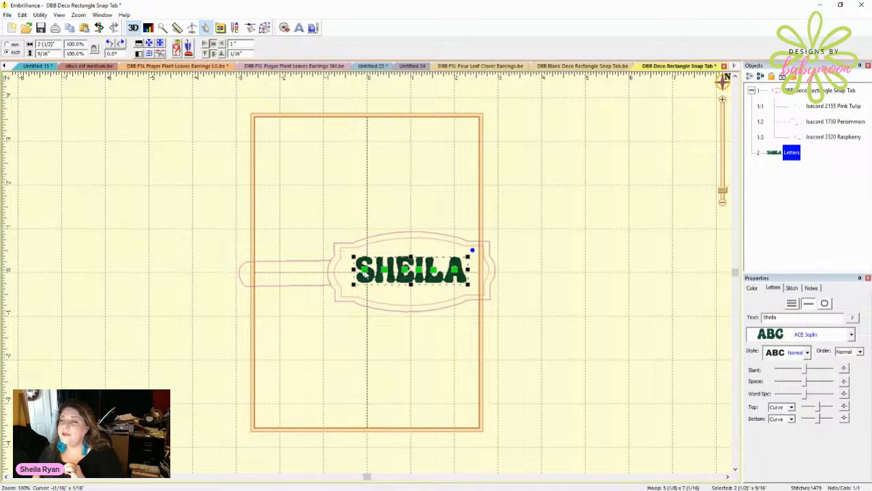
{"action": "left_click", "coordinate": [365, 272]}
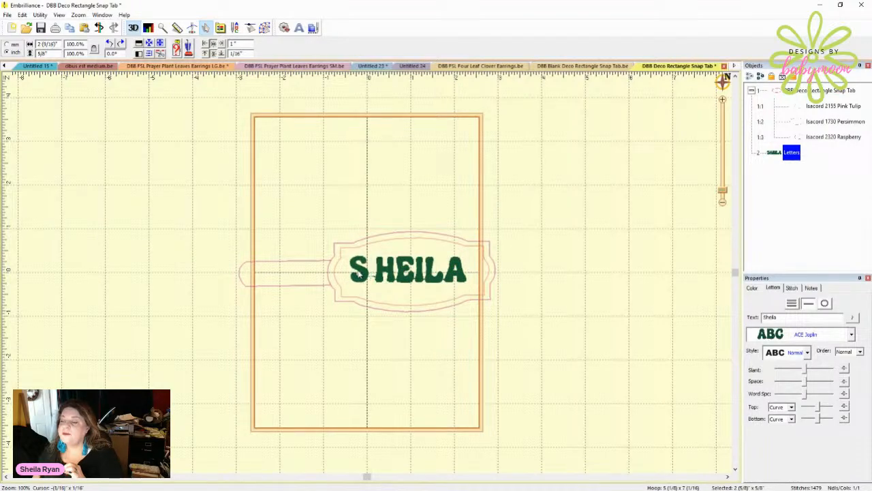
{"action": "left_click_drag", "start_coordinate": [365, 271], "coordinate": [341, 298]}
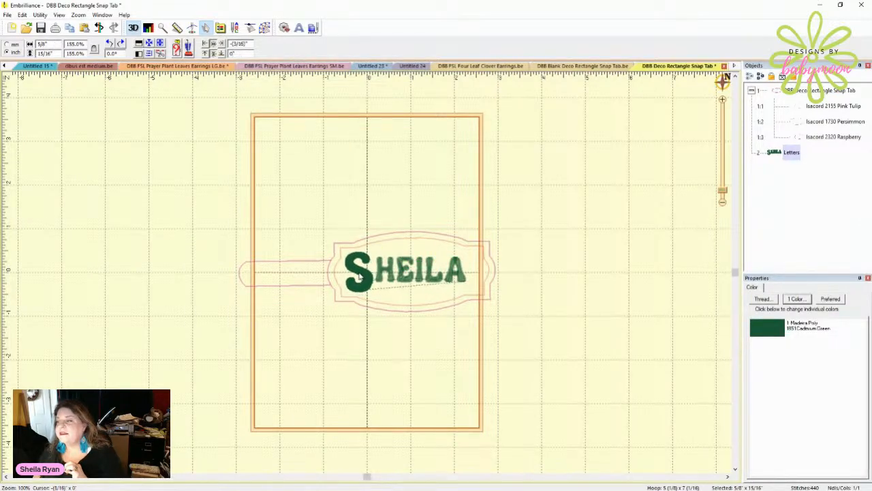
{"action": "left_click", "coordinate": [360, 273]}
Step: Enlarge the last letter of the name to about 174% and nudge the whole lettering within the frame
{"action": "left_click", "coordinate": [457, 273]}
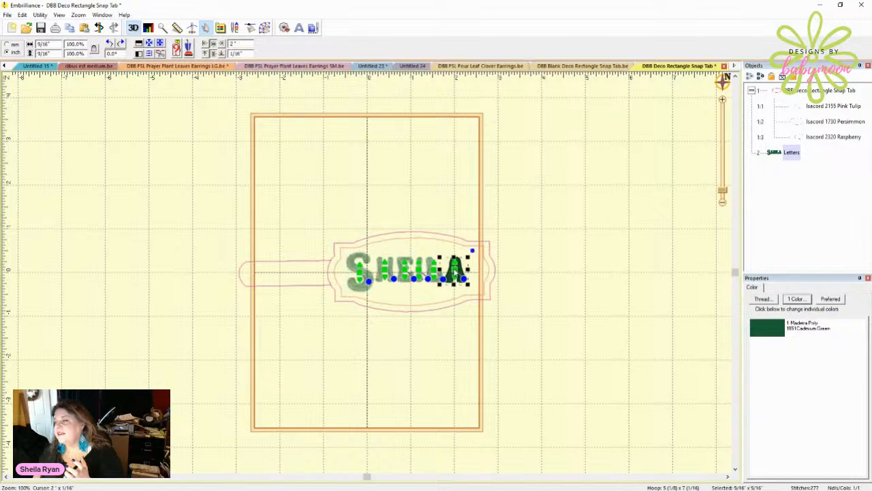
{"action": "mouse_move", "coordinate": [469, 287]}
{"action": "left_mouse_down"}
{"action": "mouse_move", "coordinate": [477, 296]}
{"action": "mouse_move", "coordinate": [461, 275]}
{"action": "left_mouse_up"}
{"action": "key", "text": "Escape"}
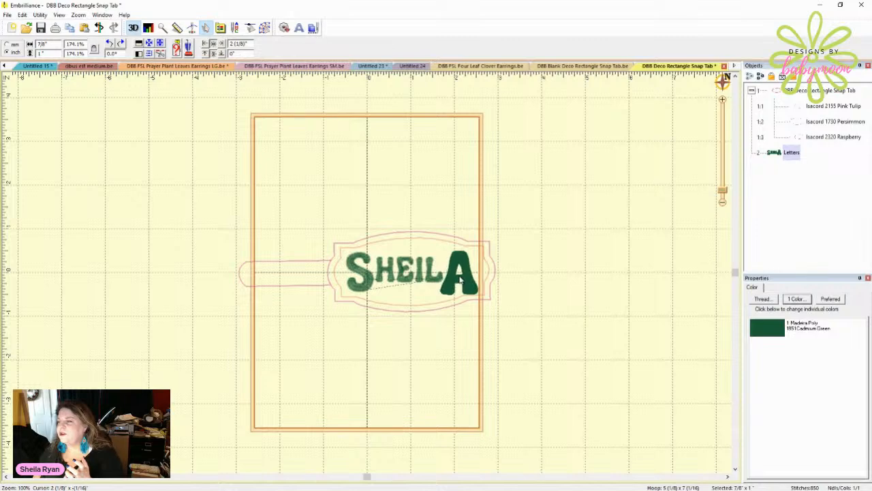
{"action": "left_click", "coordinate": [535, 267]}
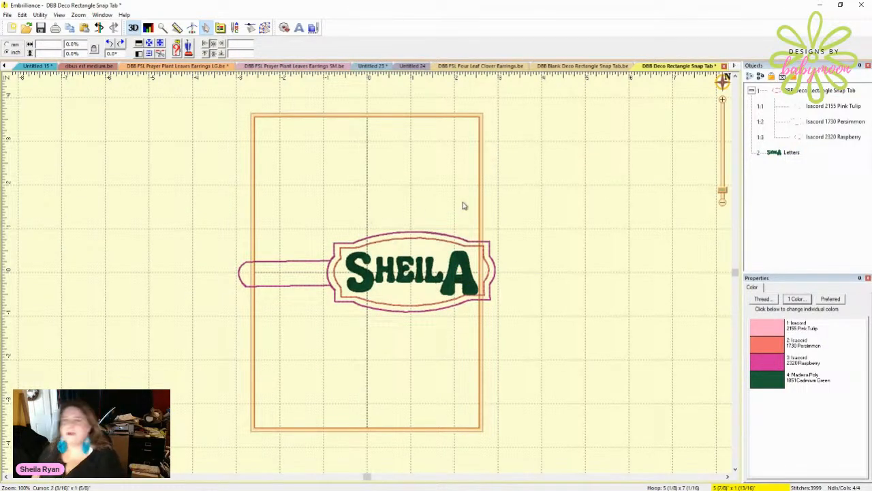
{"action": "left_click", "coordinate": [463, 283]}
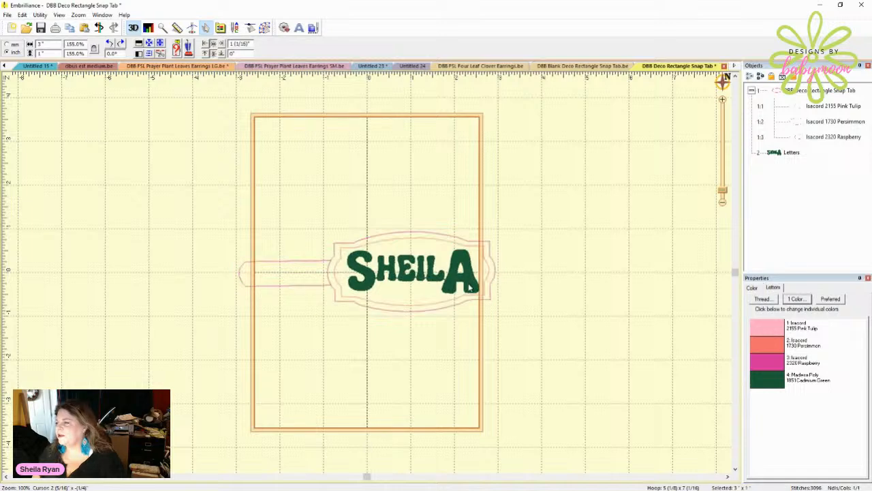
{"action": "left_click", "coordinate": [578, 290]}
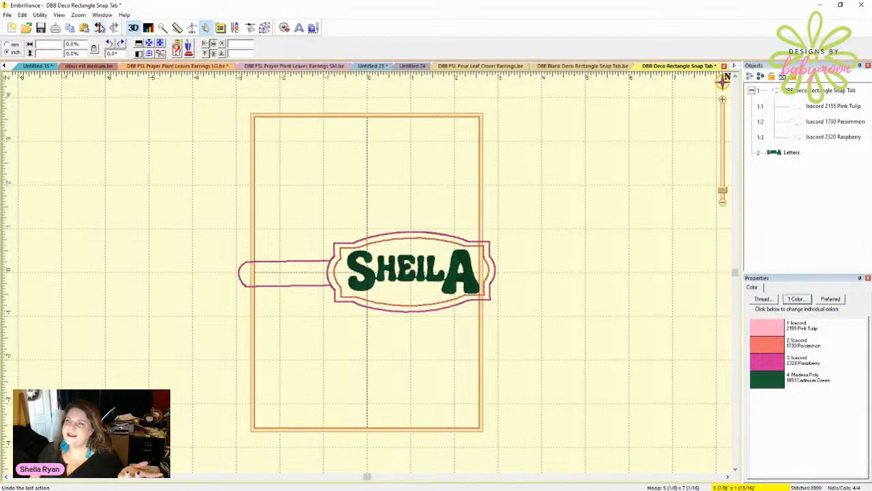
Step: Undo the resizing and moving of the name's first and last letters
{"action": "left_click", "coordinate": [99, 27]}
{"action": "left_click", "coordinate": [100, 27]}
{"action": "left_click", "coordinate": [100, 27]}
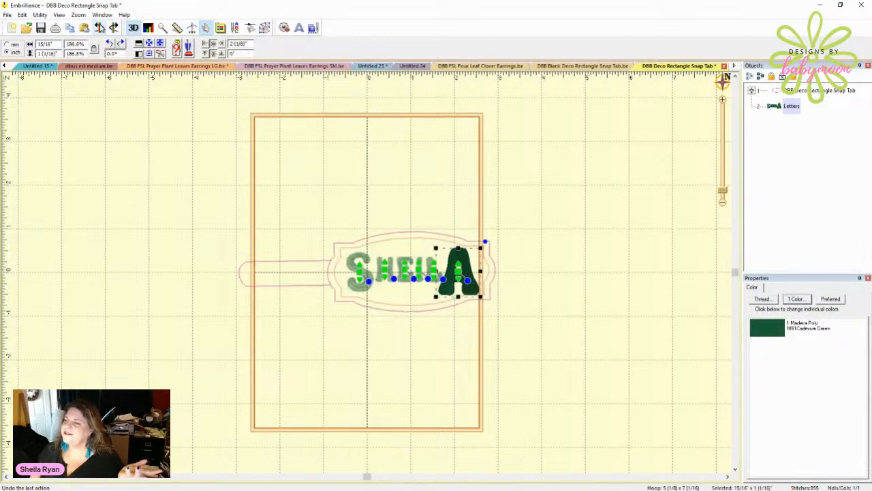
{"action": "left_click", "coordinate": [99, 28]}
{"action": "left_click", "coordinate": [100, 27]}
{"action": "left_click", "coordinate": [100, 27]}
{"action": "left_click", "coordinate": [100, 27]}
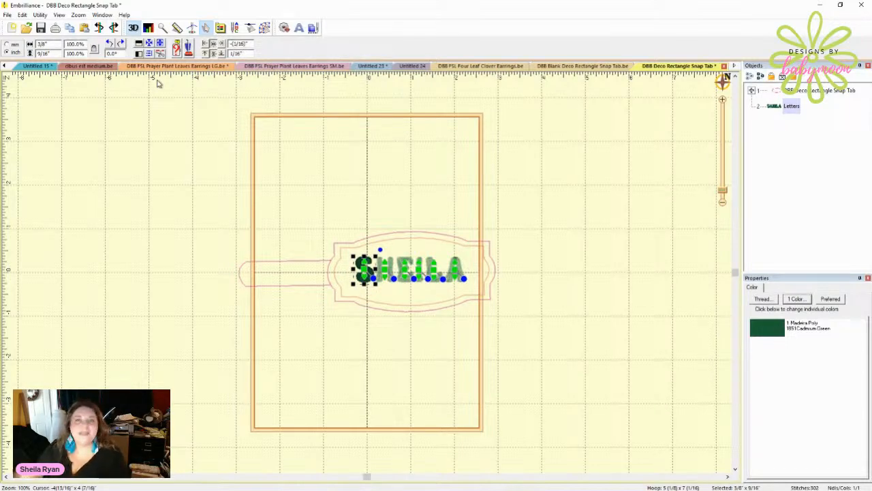
Step: Deselect the lettering and save the design as a personalised name tag .be working file
{"action": "left_click", "coordinate": [186, 142]}
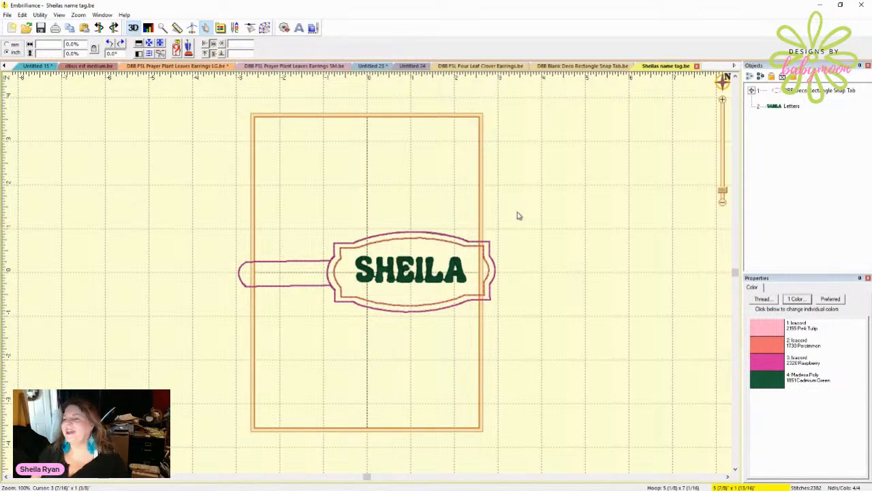
Step: Examine the lettering and the tab's three colour layers in their stitching order
{"action": "left_click", "coordinate": [768, 107]}
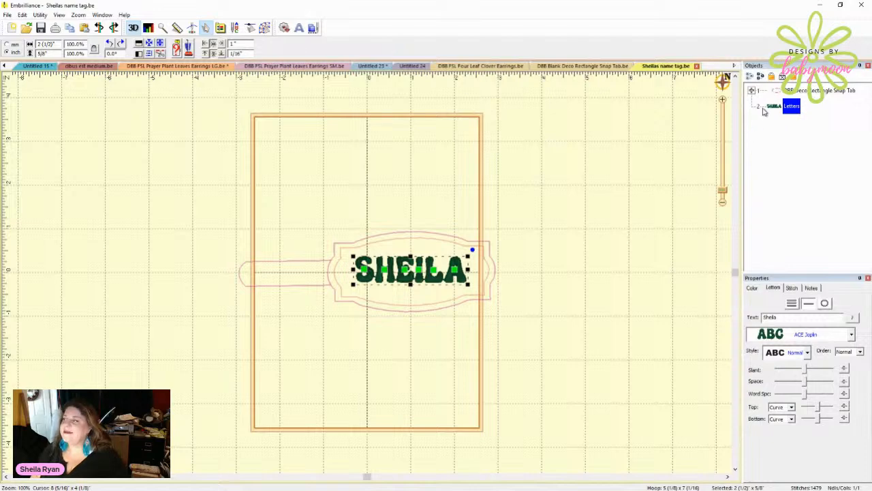
{"action": "left_click", "coordinate": [751, 91]}
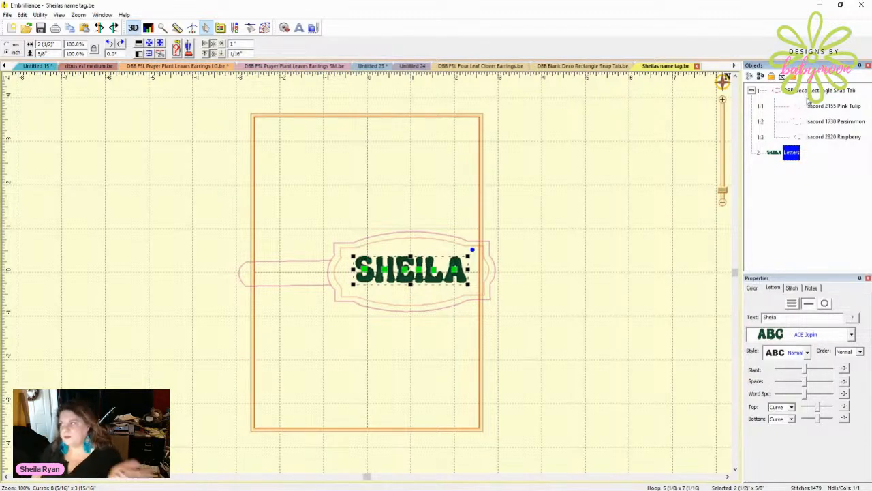
{"action": "left_click", "coordinate": [826, 106]}
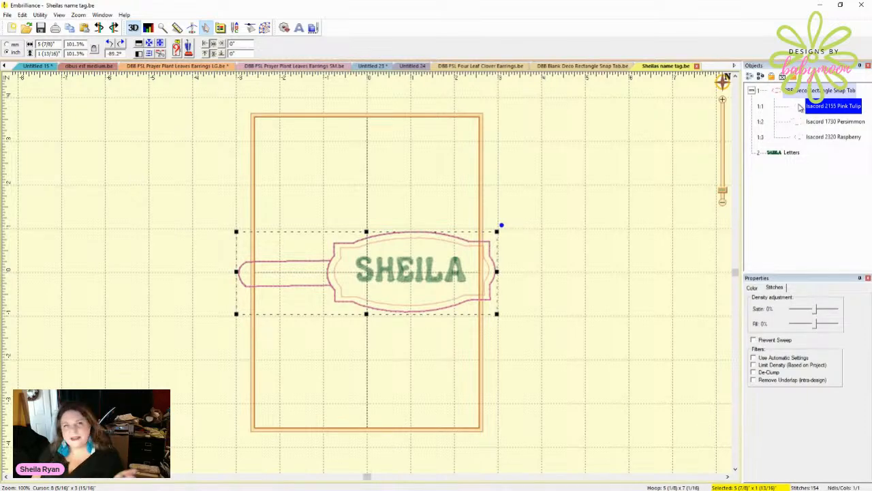
{"action": "left_click", "coordinate": [801, 122]}
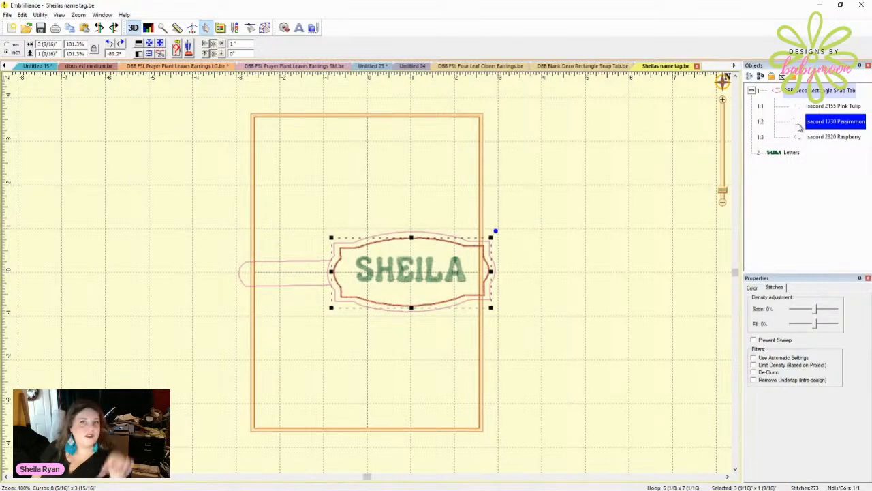
{"action": "left_click", "coordinate": [793, 139]}
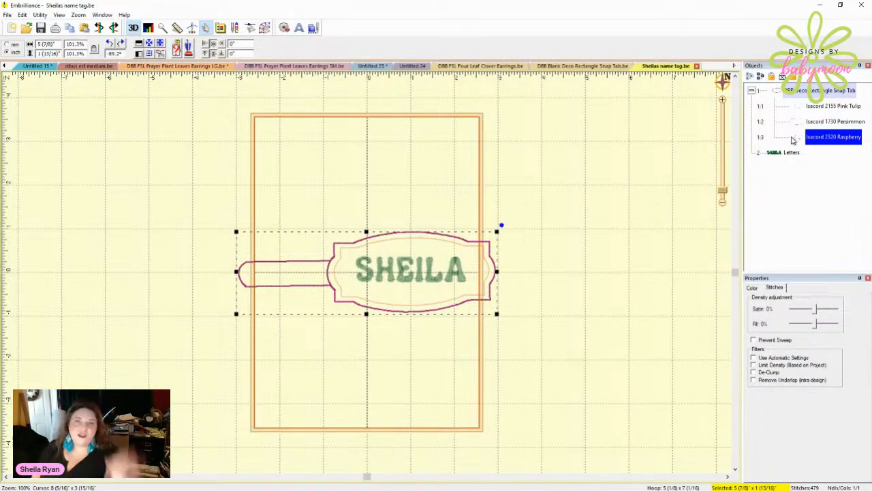
Step: Move the name lettering between the tab's Persimmon and Raspberry layers in the stitching order and check the resulting sequence
{"action": "left_click", "coordinate": [790, 153]}
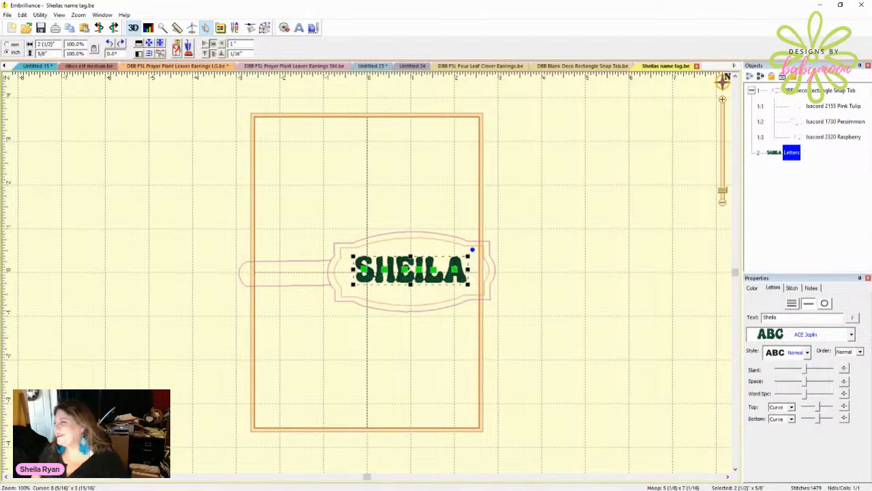
{"action": "left_click", "coordinate": [648, 273]}
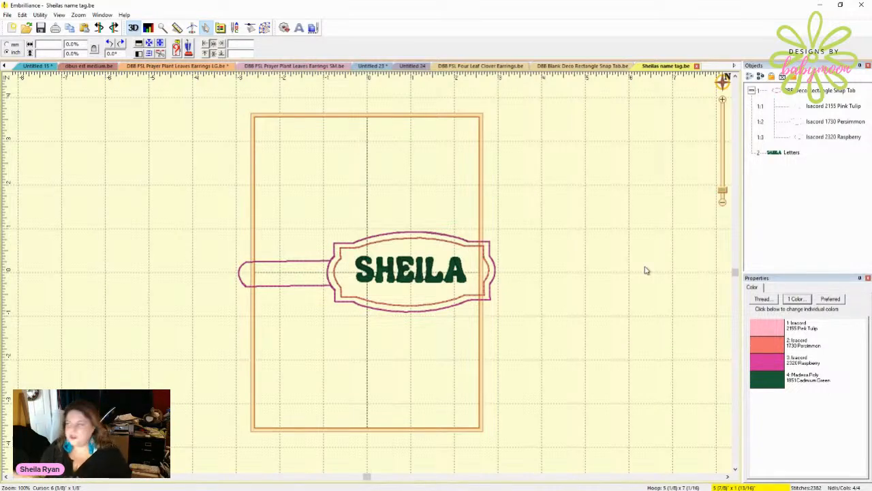
{"action": "left_click", "coordinate": [772, 155]}
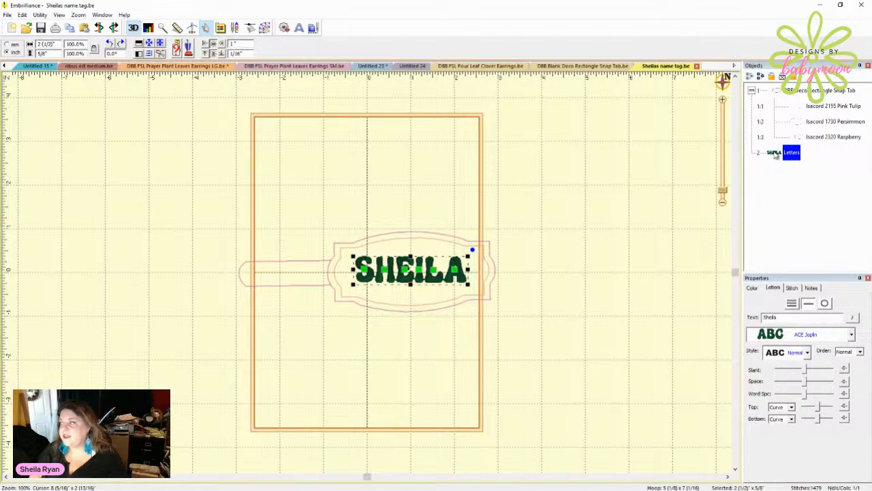
{"action": "left_click_drag", "start_coordinate": [775, 156], "coordinate": [786, 130]}
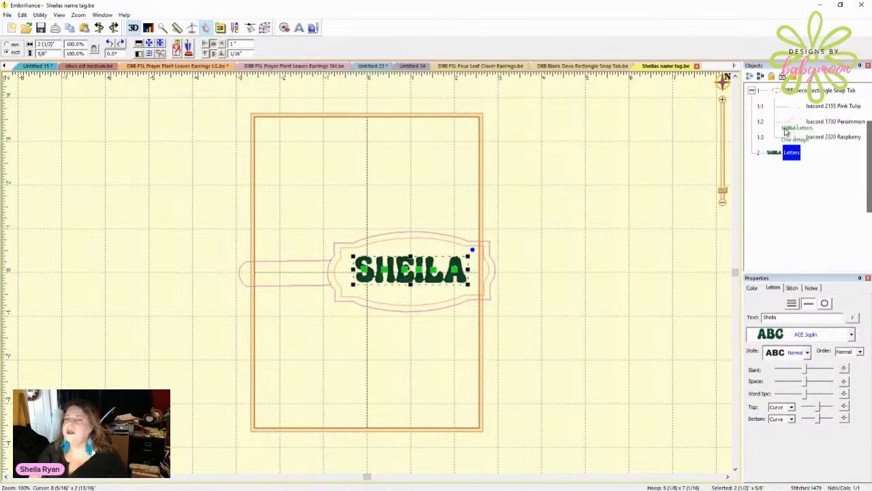
{"action": "left_click_drag", "start_coordinate": [785, 131], "coordinate": [785, 130]}
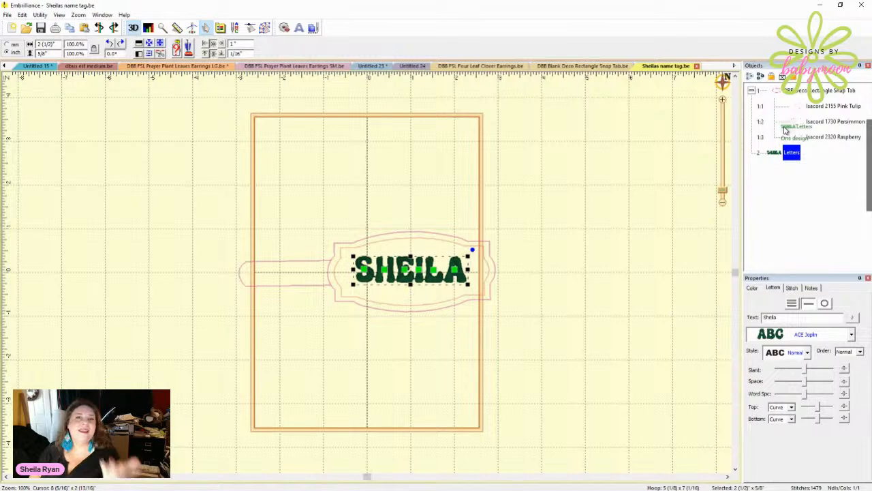
{"action": "left_click_drag", "start_coordinate": [784, 130], "coordinate": [786, 127]}
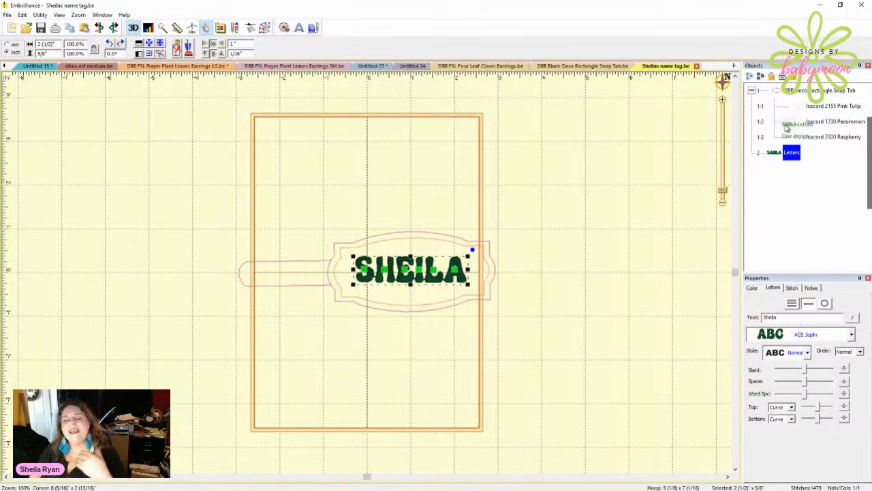
{"action": "left_click_drag", "start_coordinate": [786, 127], "coordinate": [786, 129]}
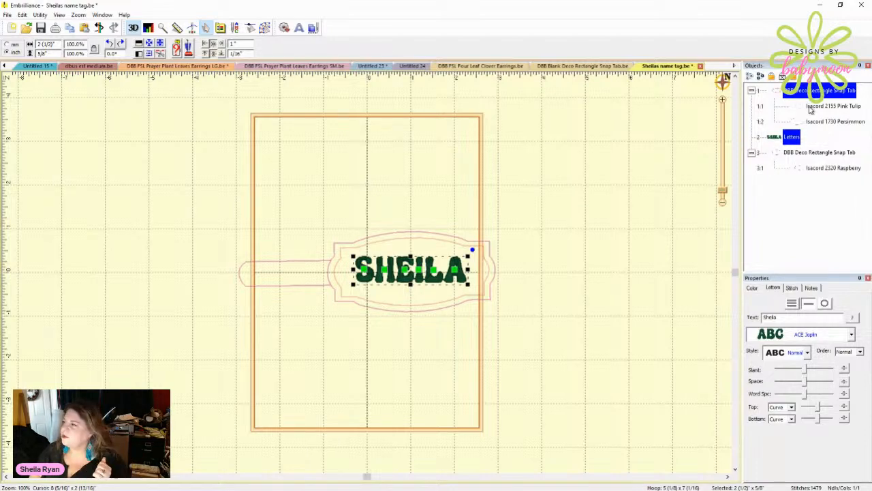
{"action": "left_click", "coordinate": [810, 109]}
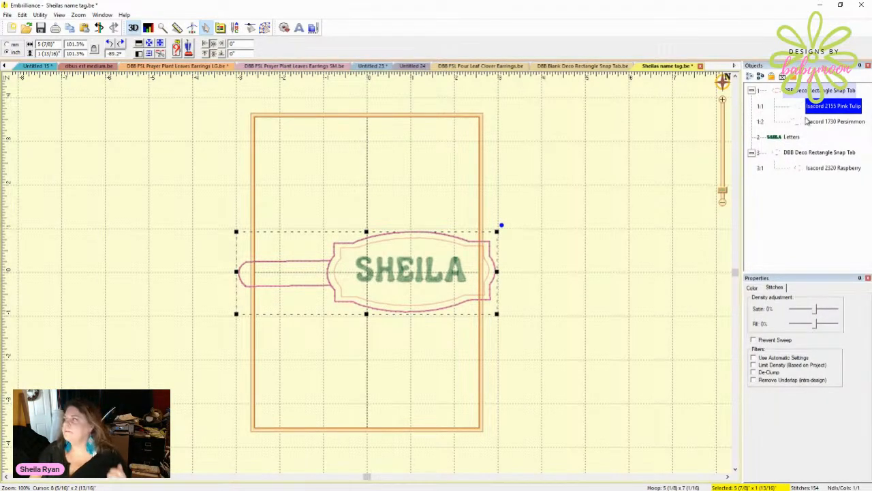
{"action": "left_click", "coordinate": [807, 123]}
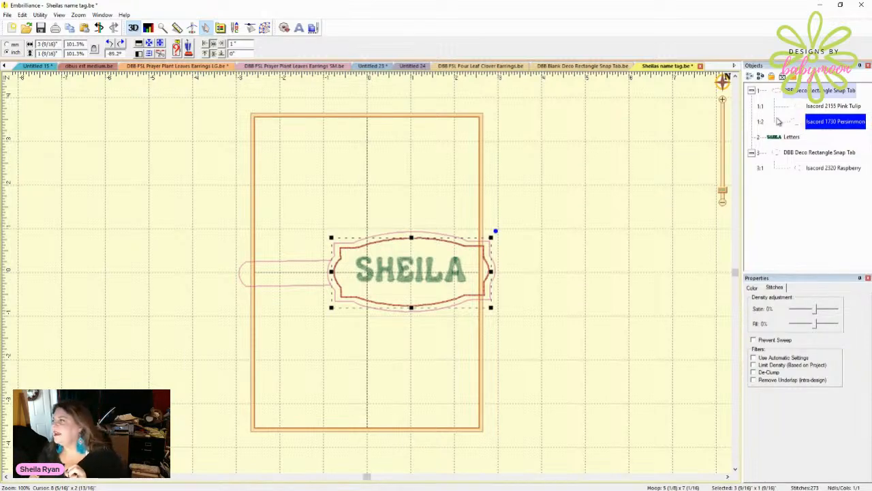
{"action": "left_click", "coordinate": [778, 140]}
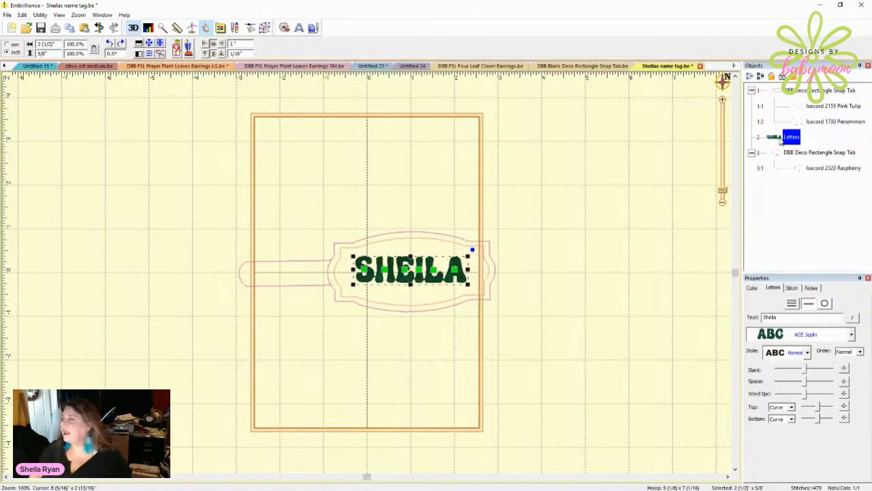
{"action": "left_click", "coordinate": [816, 153]}
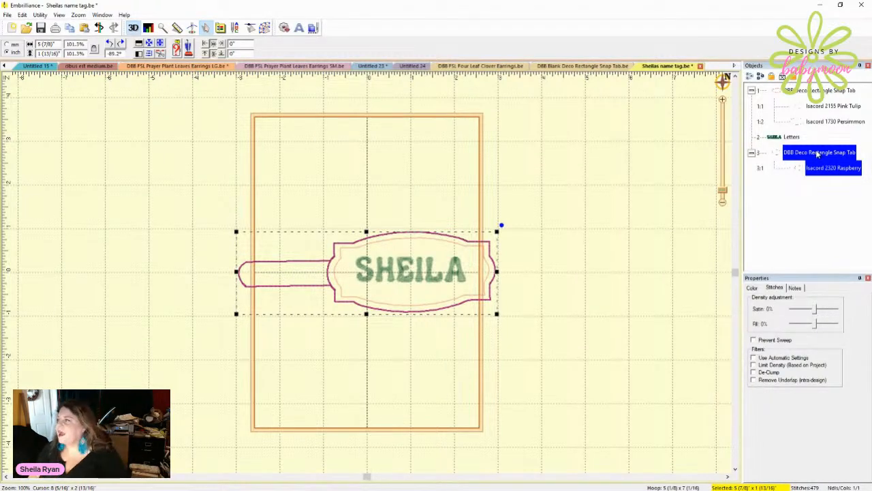
Step: Enlarge the name lettering to about 120.7%, roughly 3 1/16 by 3/4 inches, so it fills the tab's inner frame, and deselect it
{"action": "left_click", "coordinate": [777, 139]}
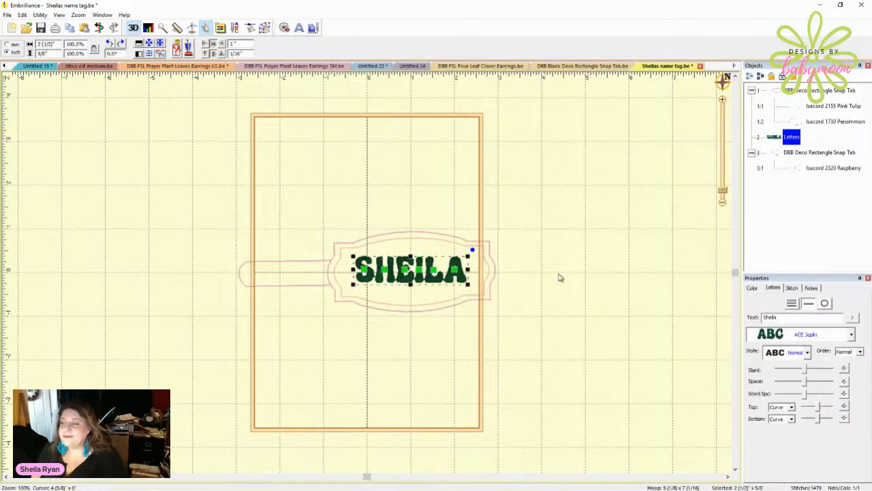
{"action": "left_click_drag", "start_coordinate": [468, 285], "coordinate": [481, 288]}
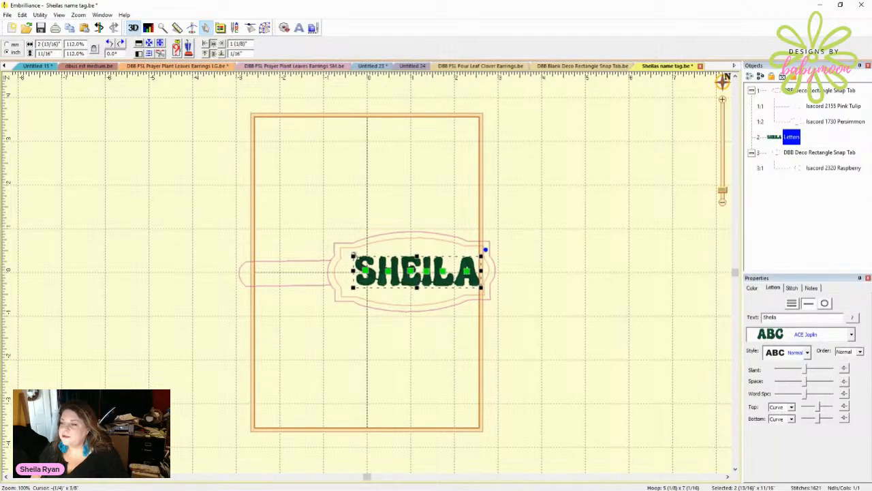
{"action": "left_click_drag", "start_coordinate": [350, 254], "coordinate": [344, 252]}
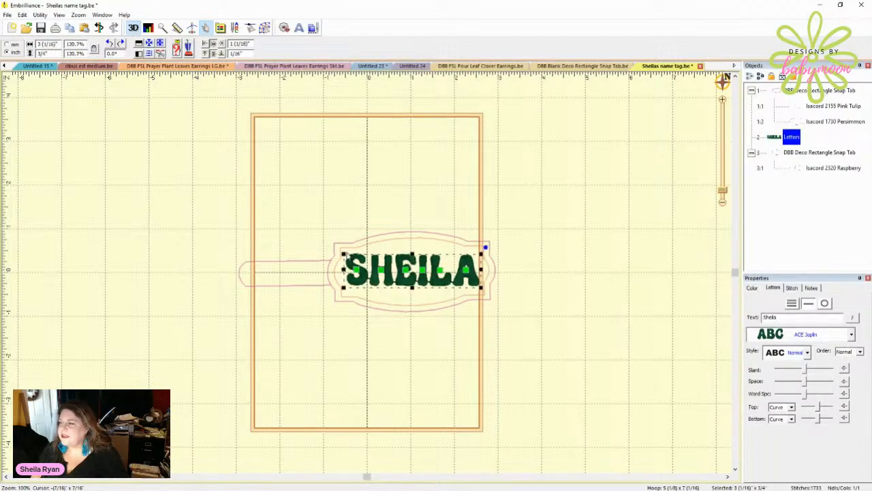
{"action": "left_click", "coordinate": [545, 275]}
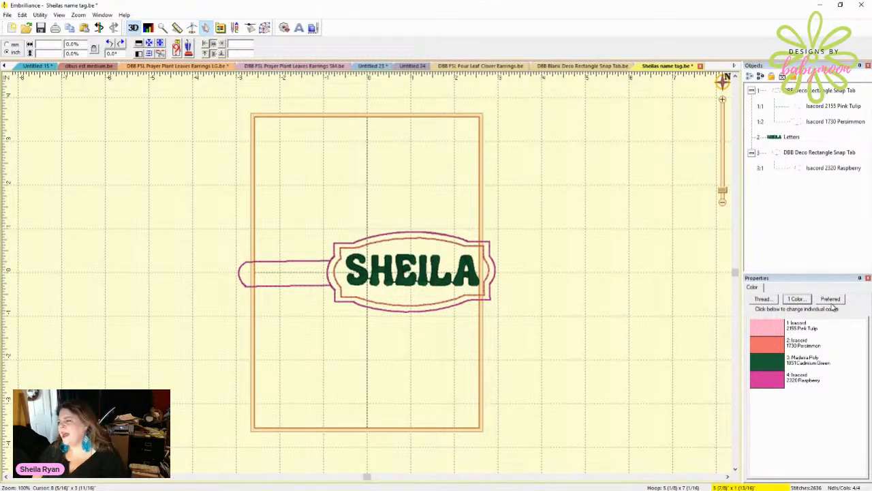
Step: Convert the colours of all objects to the preferred Isacord Poly thread brand and deselect the design
{"action": "left_click", "coordinate": [753, 79]}
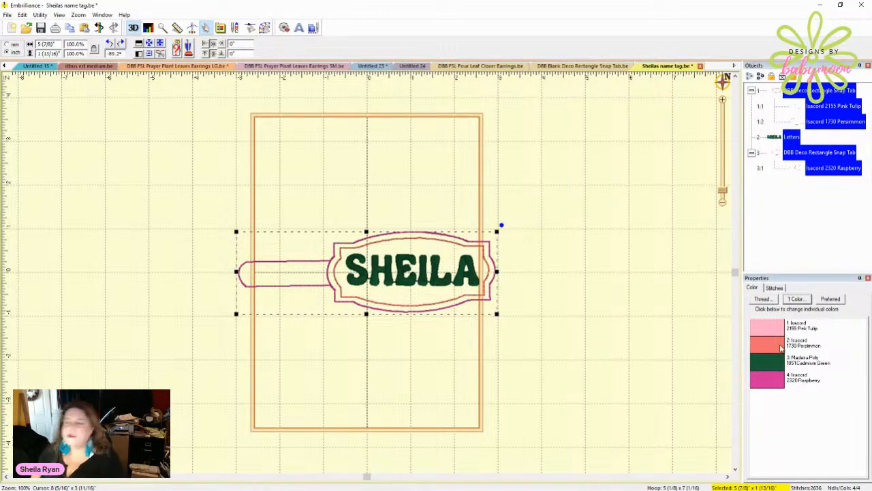
{"action": "left_click", "coordinate": [832, 300]}
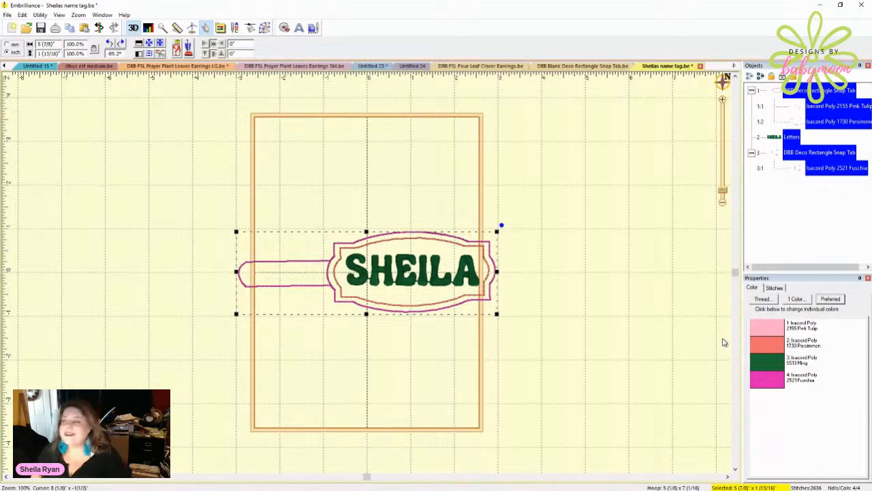
{"action": "left_click", "coordinate": [607, 285]}
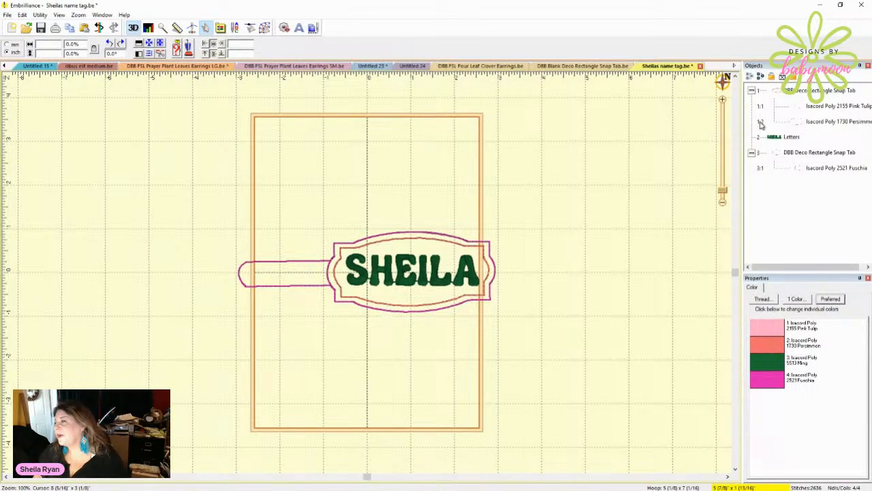
Step: Try to rotate only the first tab object with its two outline layers by 90 degrees, and undo it
{"action": "left_click", "coordinate": [783, 92]}
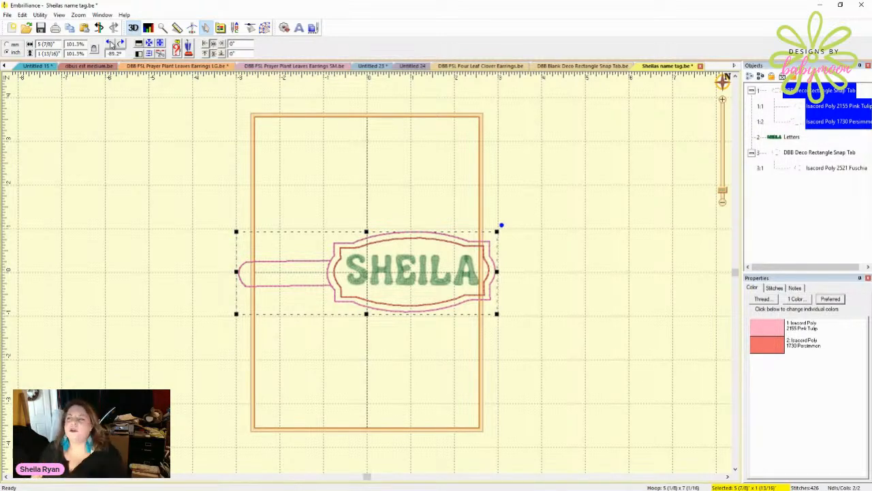
{"action": "left_click", "coordinate": [113, 45]}
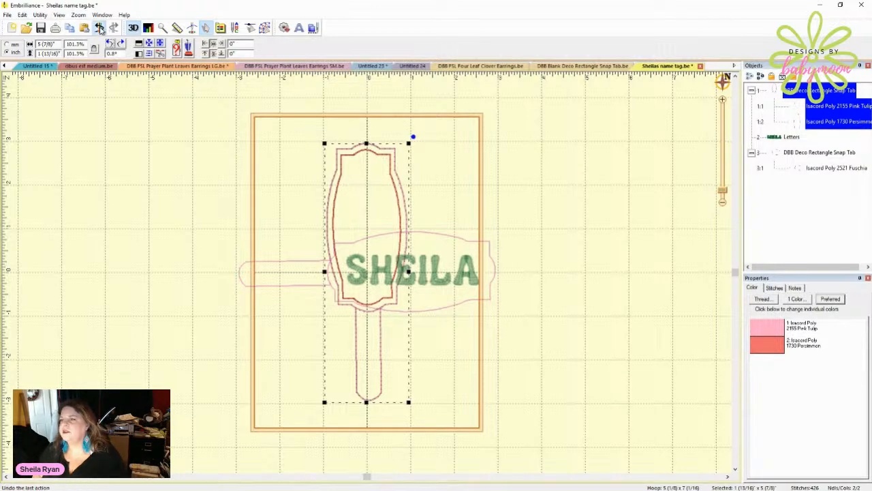
{"action": "left_click", "coordinate": [99, 28]}
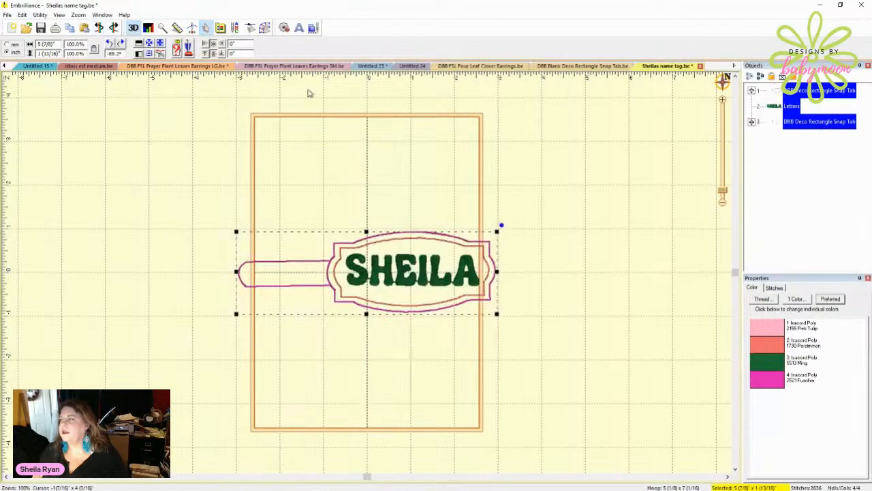
Step: Rotate the whole design 90 degrees counterclockwise so it stands upright in the hoop, and delete the name lettering
{"action": "left_click", "coordinate": [752, 90]}
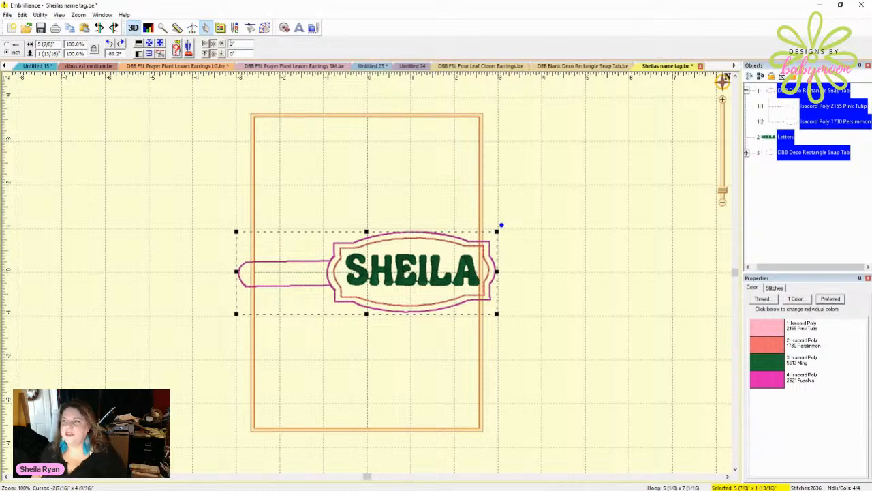
{"action": "left_click", "coordinate": [109, 43]}
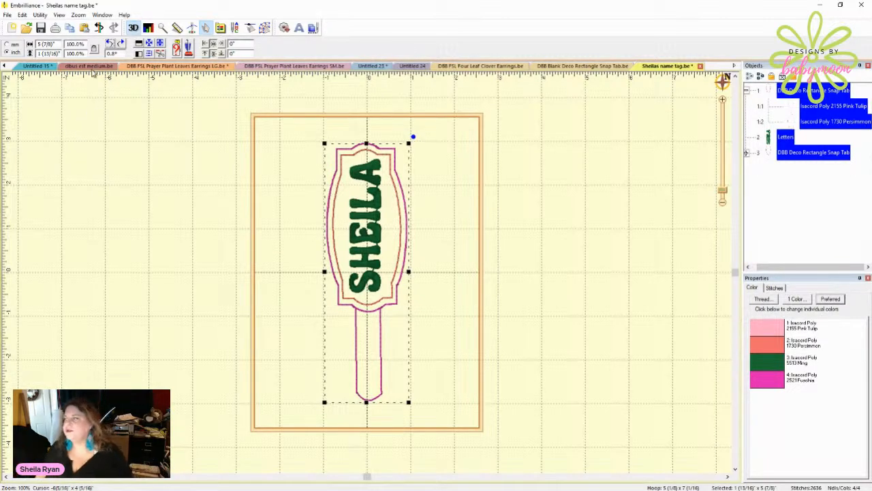
{"action": "left_click", "coordinate": [767, 141]}
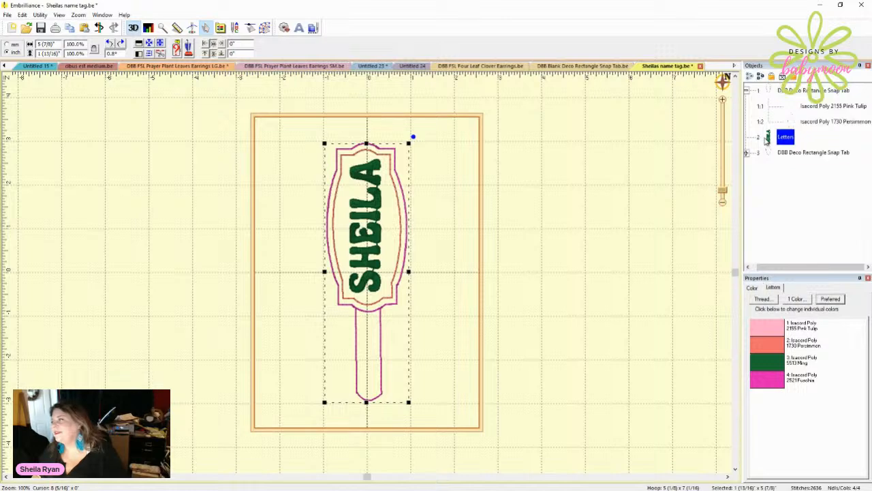
{"action": "key", "text": "Delete"}
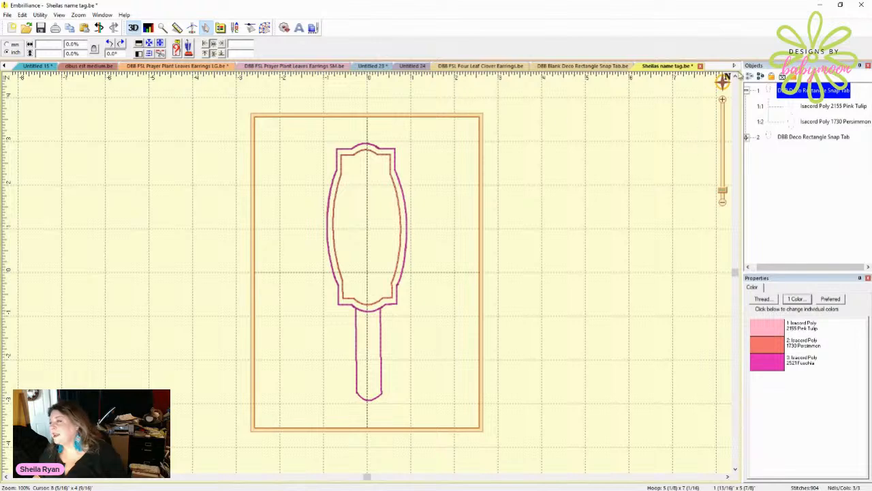
Step: Flip all the tab objects vertically so the strap points up, and deselect them
{"action": "left_click", "coordinate": [749, 77]}
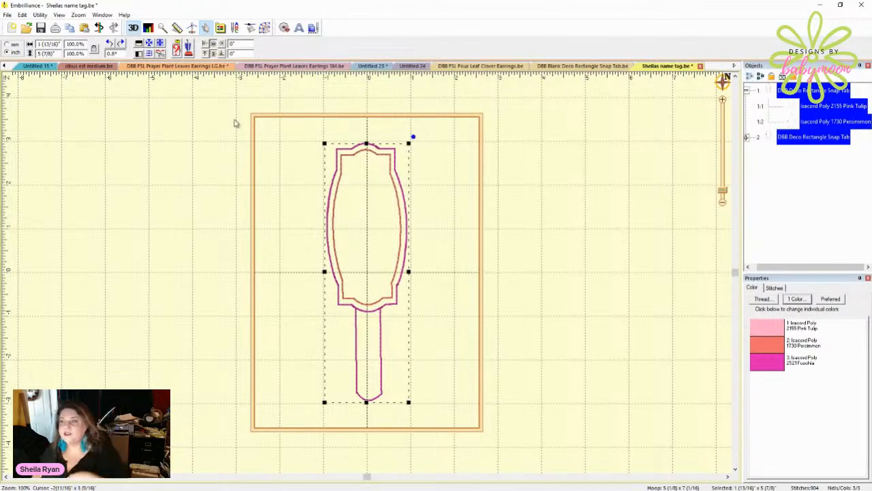
{"action": "left_click", "coordinate": [141, 44]}
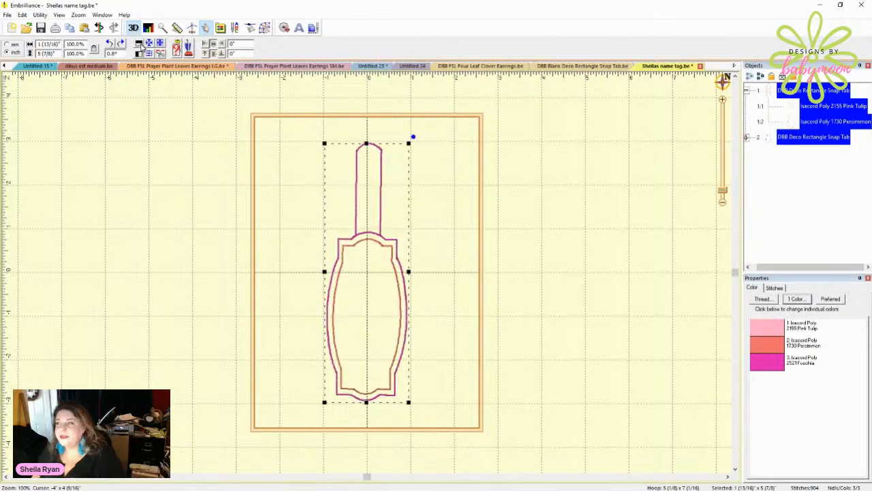
{"action": "left_click", "coordinate": [183, 152]}
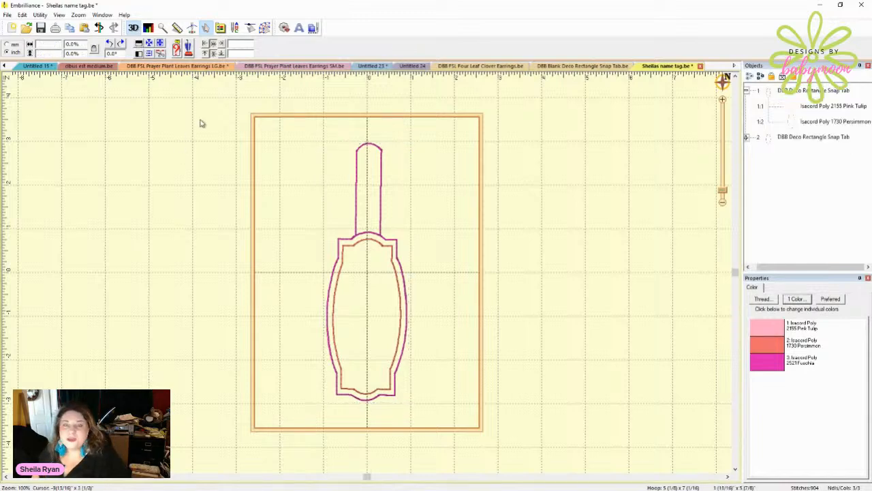
Step: Add a new lettering object with the text S in the ACE Tannerite font
{"action": "left_click", "coordinate": [307, 28]}
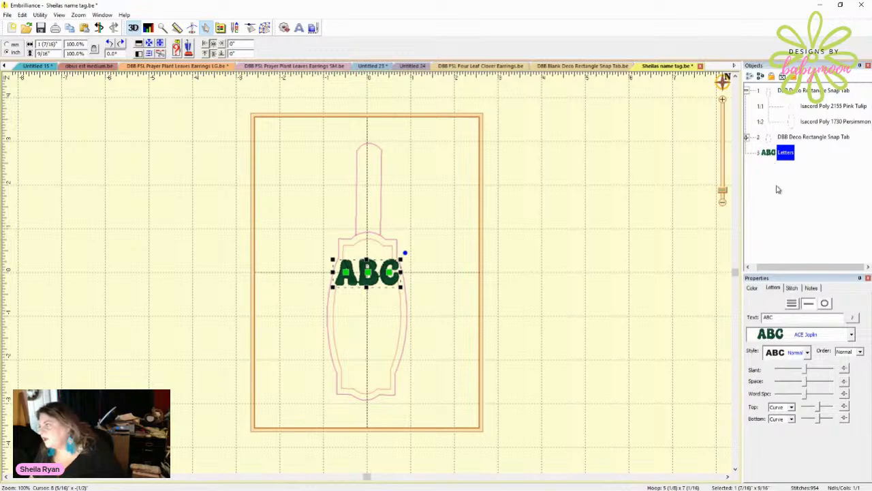
{"action": "left_click", "coordinate": [800, 335]}
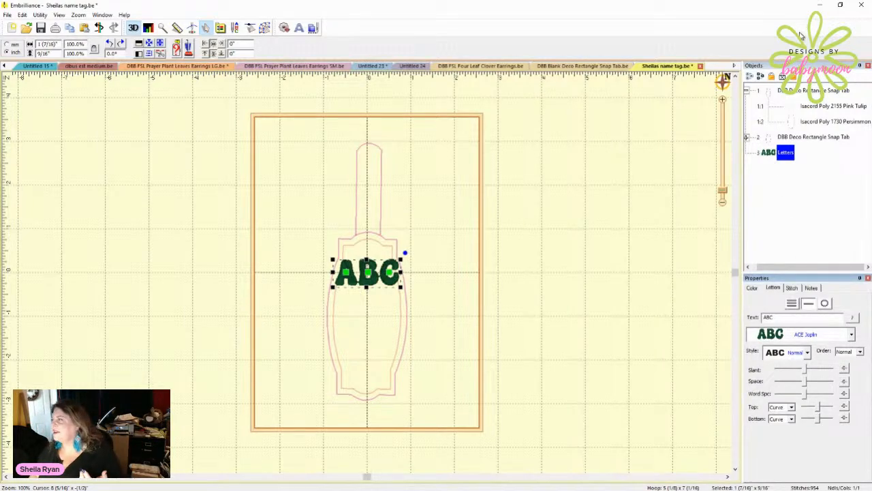
{"action": "key", "text": "Down"}
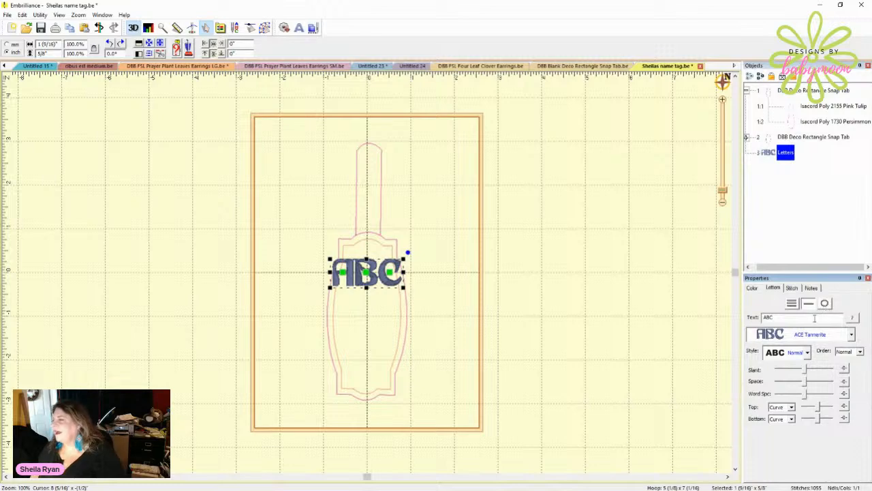
{"action": "double_click", "coordinate": [768, 317]}
{"action": "type", "text": "S"}
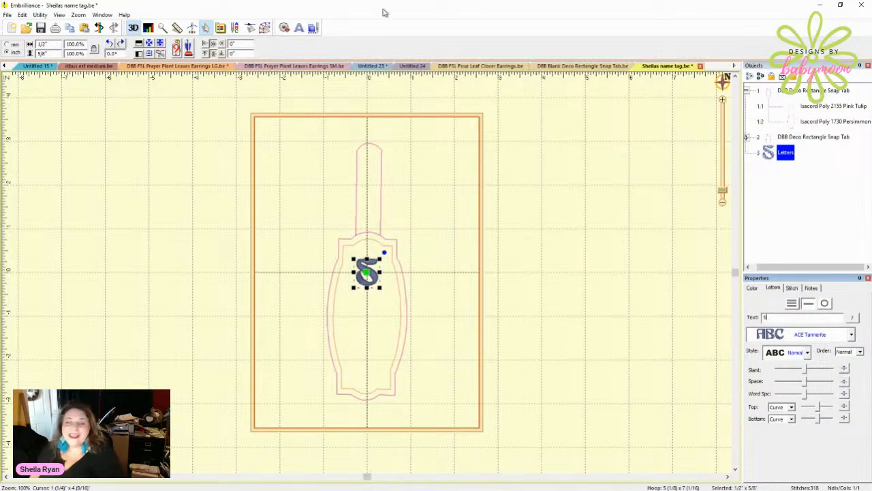
Step: Enlarge the S to about 2 1/4 inches tall, narrow it and centre it inside the tab's inner frame
{"action": "left_click", "coordinate": [381, 289]}
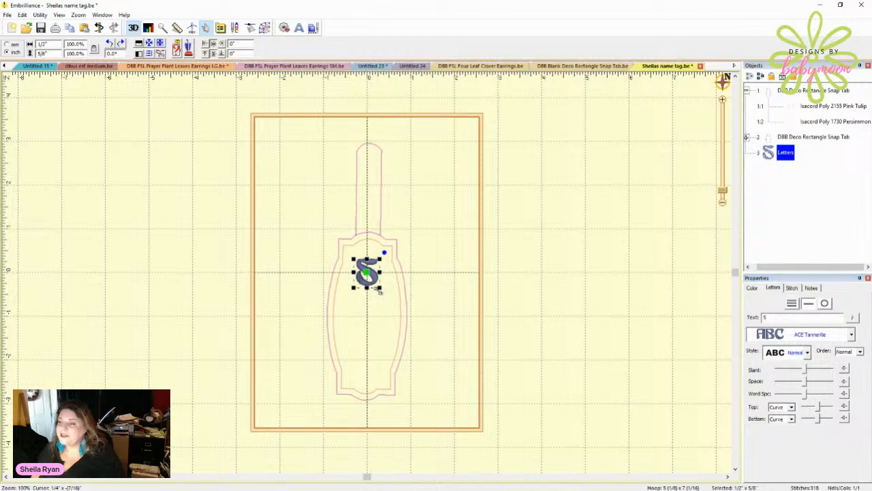
{"action": "left_click_drag", "start_coordinate": [381, 289], "coordinate": [402, 362]}
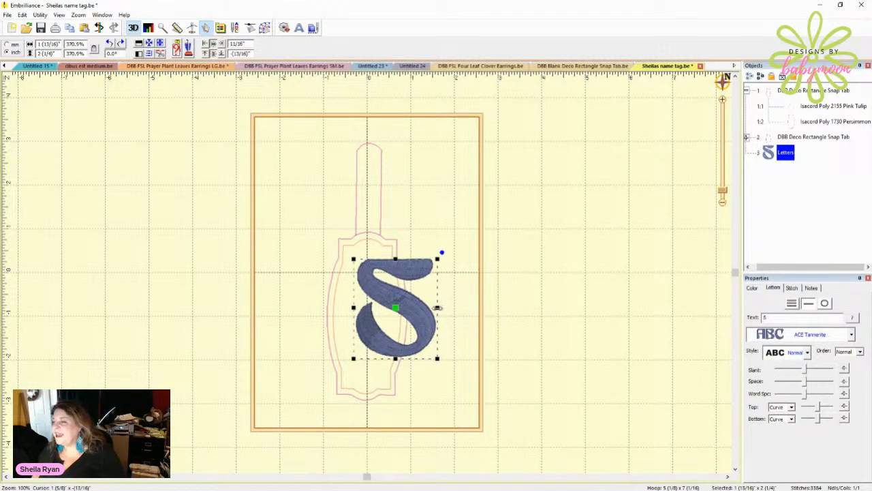
{"action": "left_click_drag", "start_coordinate": [438, 307], "coordinate": [366, 320]}
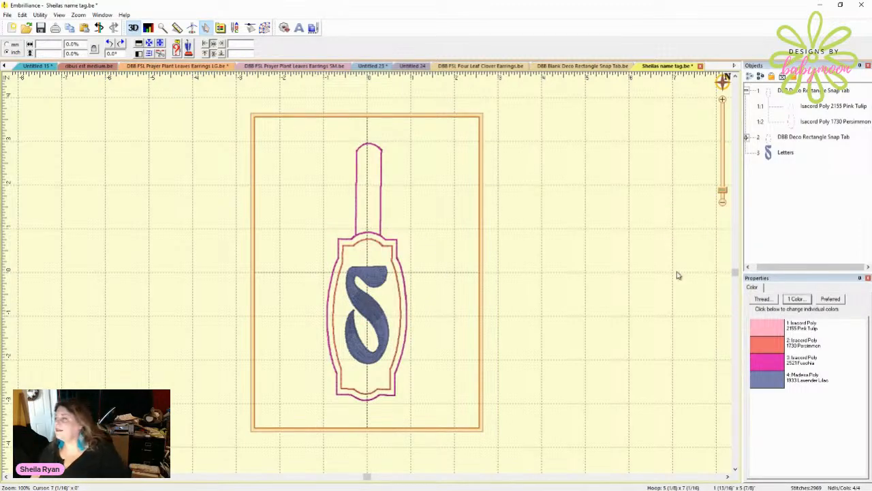
Step: Move the S lettering ahead of the final tab outline in the stitching order, and review each object in sequence
{"action": "left_click", "coordinate": [776, 152]}
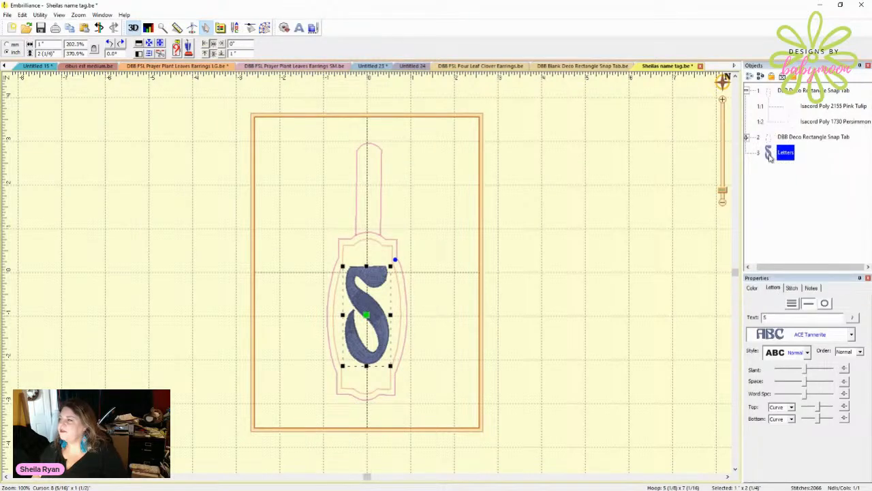
{"action": "left_click_drag", "start_coordinate": [774, 156], "coordinate": [774, 104]}
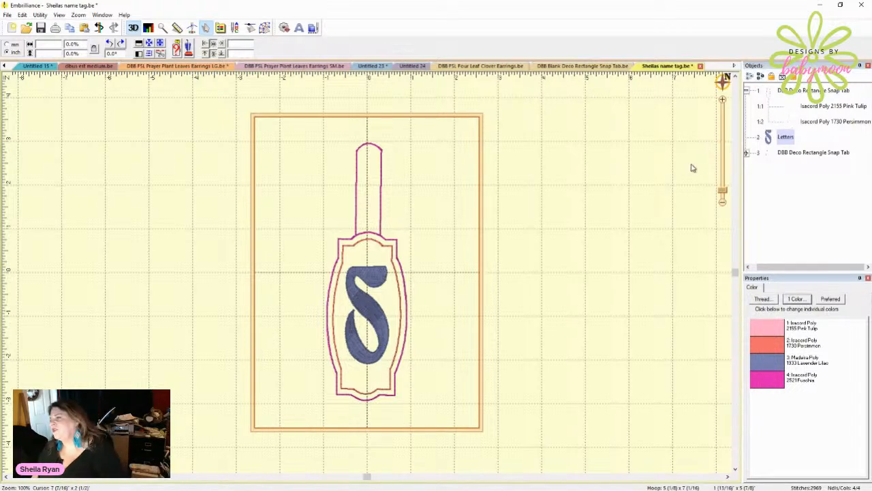
{"action": "left_click", "coordinate": [802, 107]}
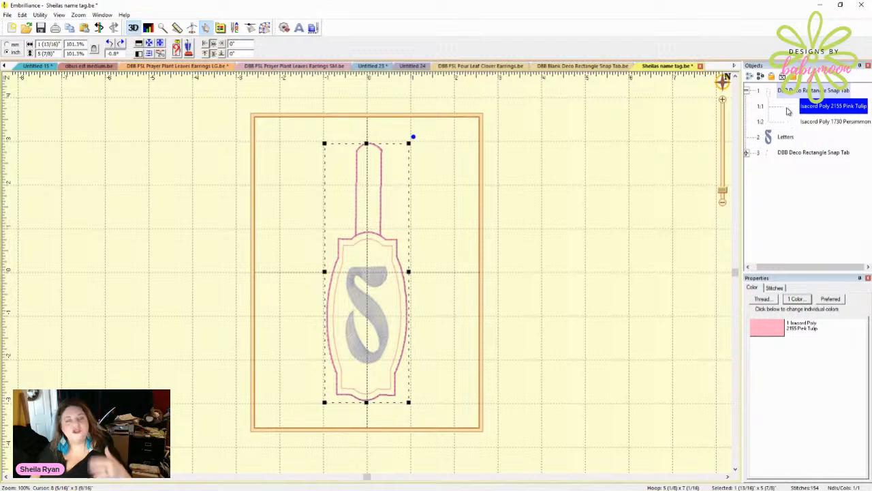
{"action": "left_click", "coordinate": [788, 122]}
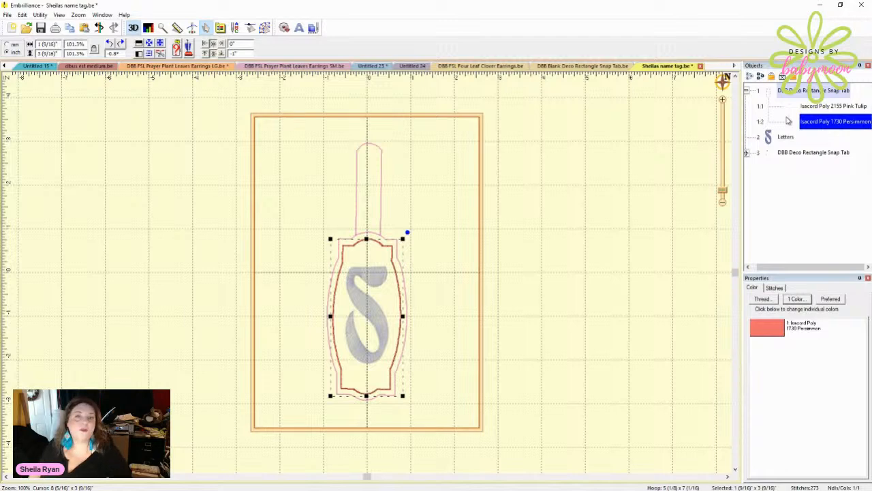
{"action": "left_click", "coordinate": [786, 137]}
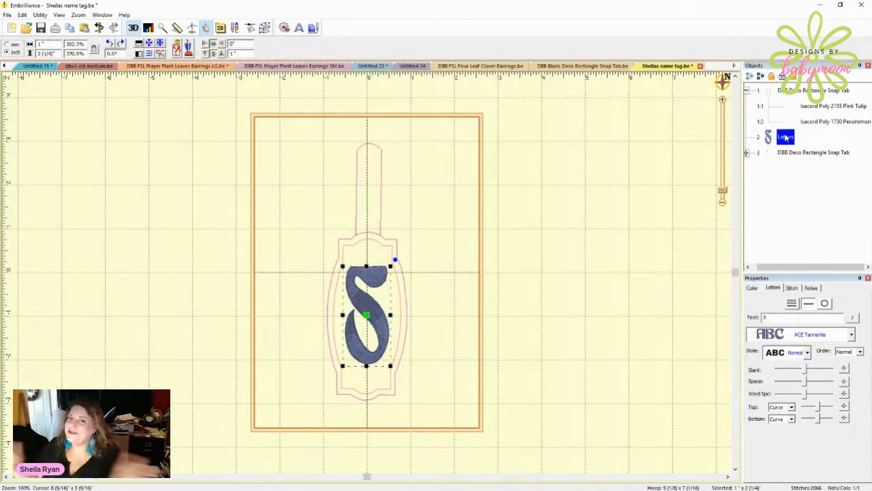
{"action": "left_click", "coordinate": [779, 153]}
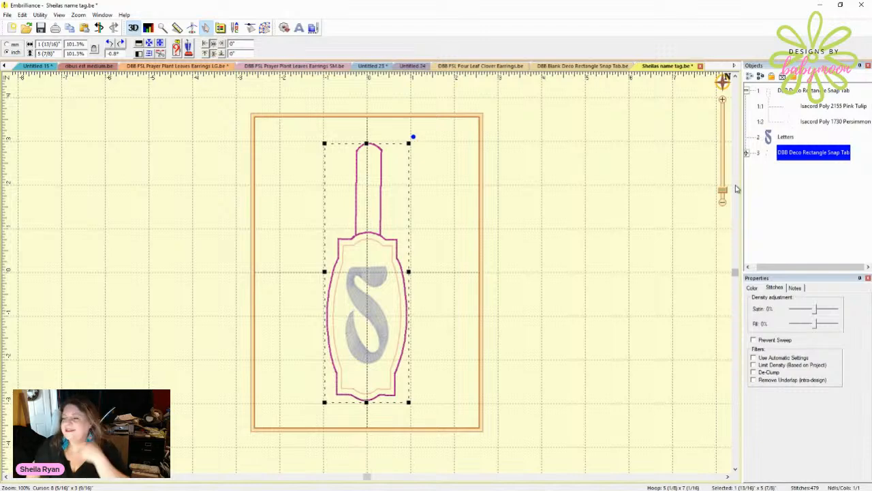
{"action": "left_click", "coordinate": [656, 202]}
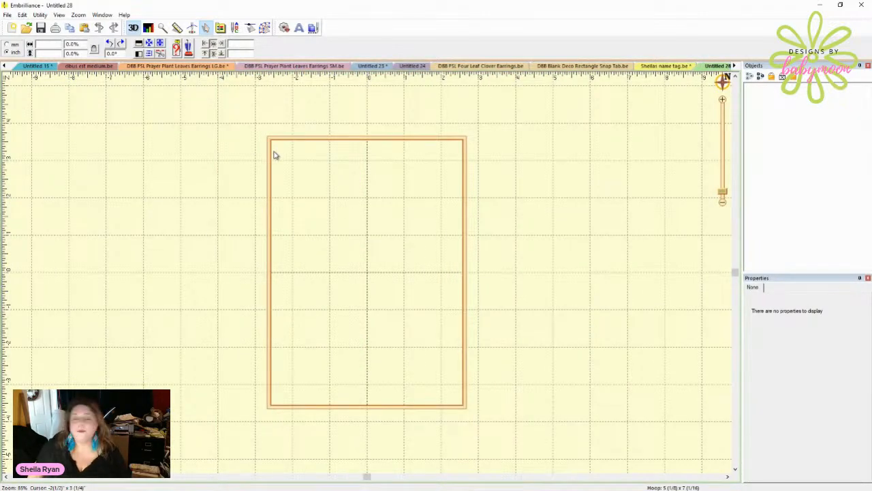
Step: Add a lettering object to a new blank design and set its font to ACE Minty
{"action": "left_click", "coordinate": [303, 31]}
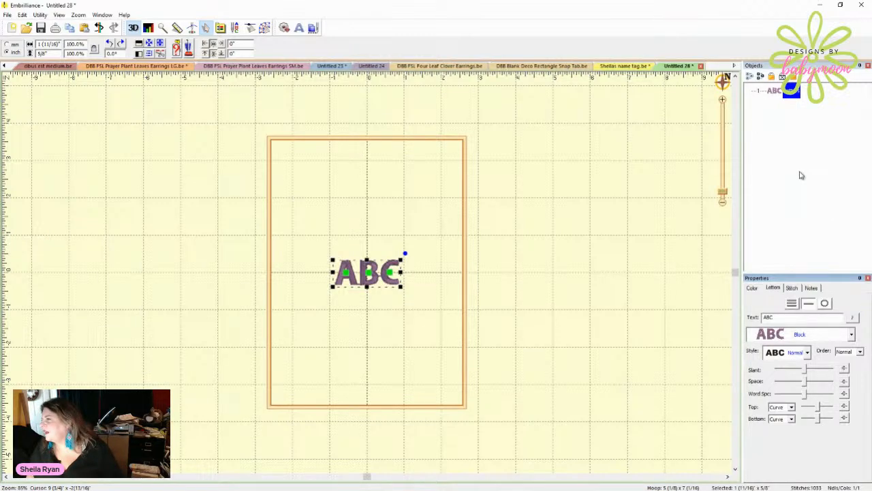
{"action": "key", "text": "a"}
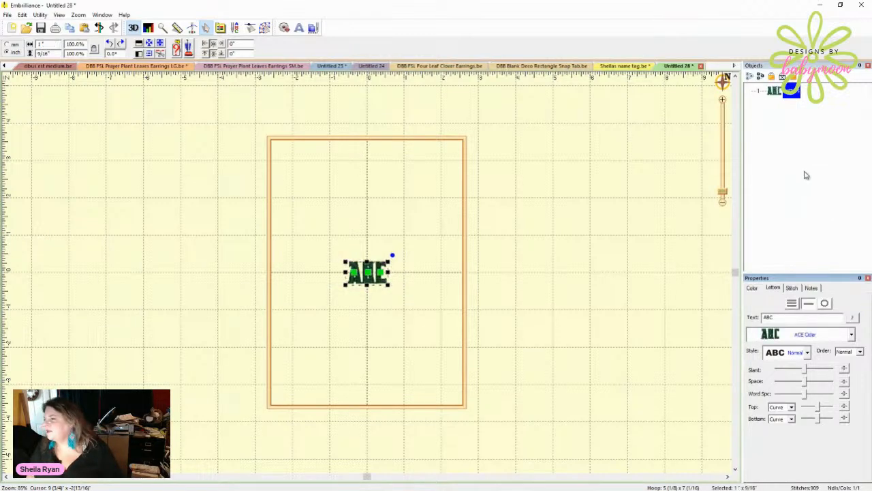
{"action": "double_click", "coordinate": [794, 318]}
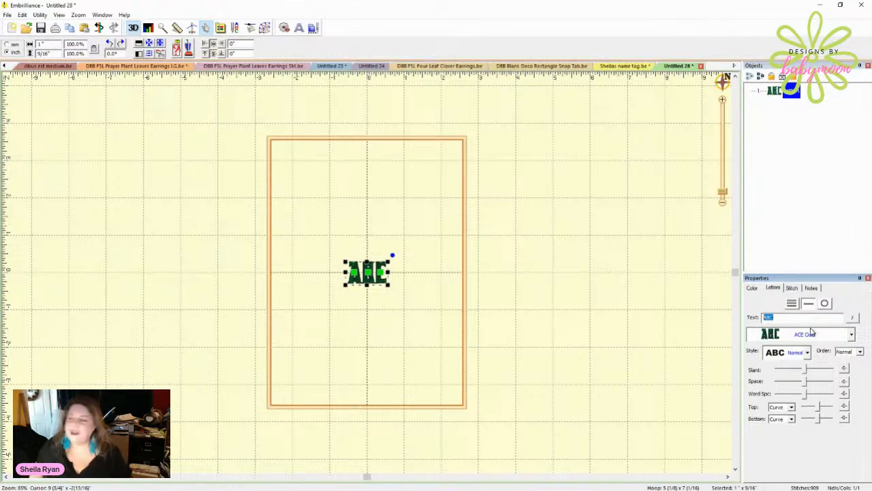
{"action": "key", "text": "Escape"}
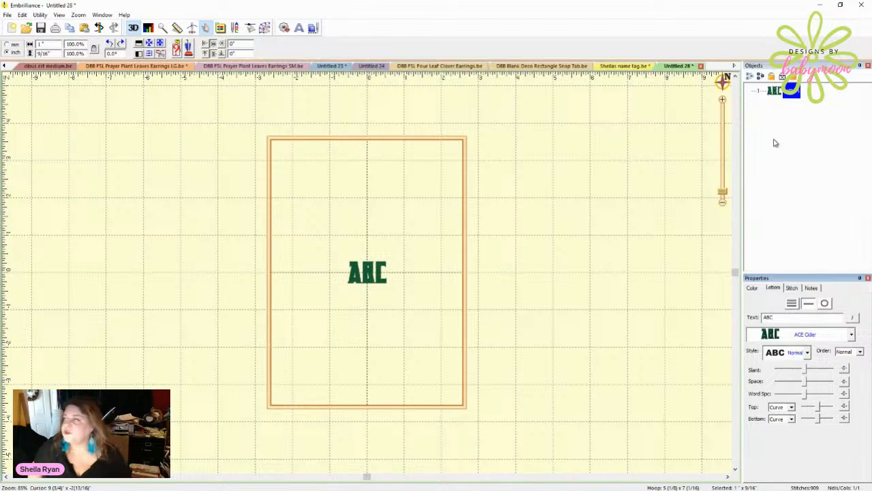
{"action": "left_click", "coordinate": [766, 94]}
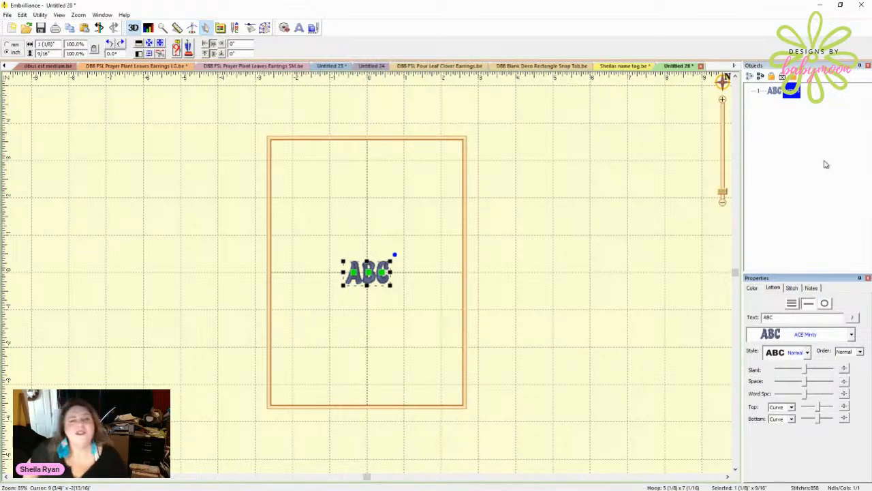
Step: Replace the lettering text with a four-letter first name, enlarge it to about 2 1/4 by 1 inch, and deselect it
{"action": "left_click_drag", "start_coordinate": [777, 318], "coordinate": [739, 318]}
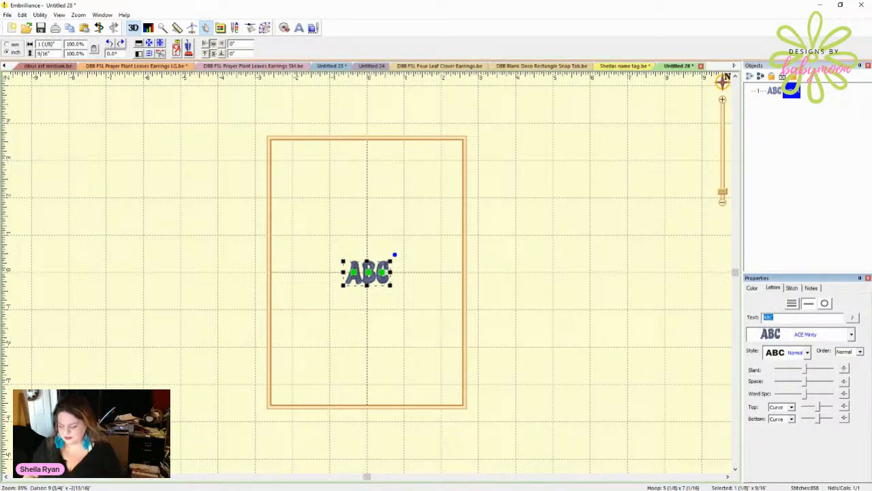
{"action": "type", "text": "Pe"}
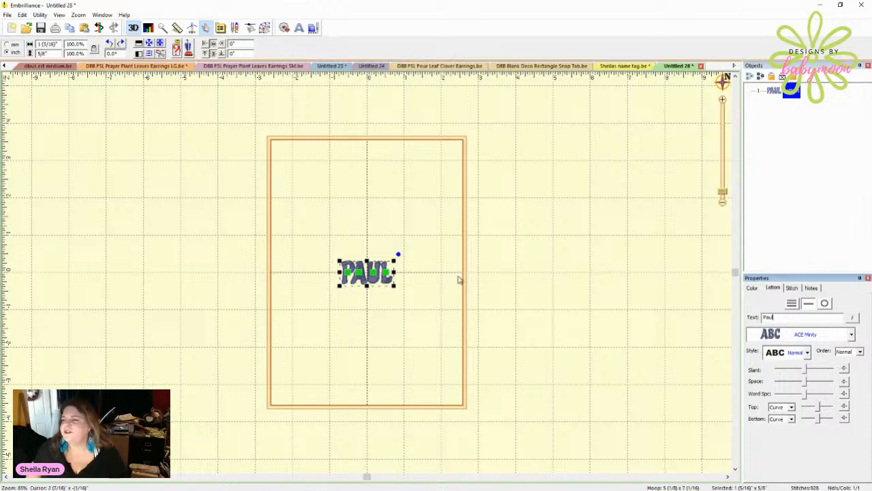
{"action": "left_click_drag", "start_coordinate": [394, 286], "coordinate": [427, 306]}
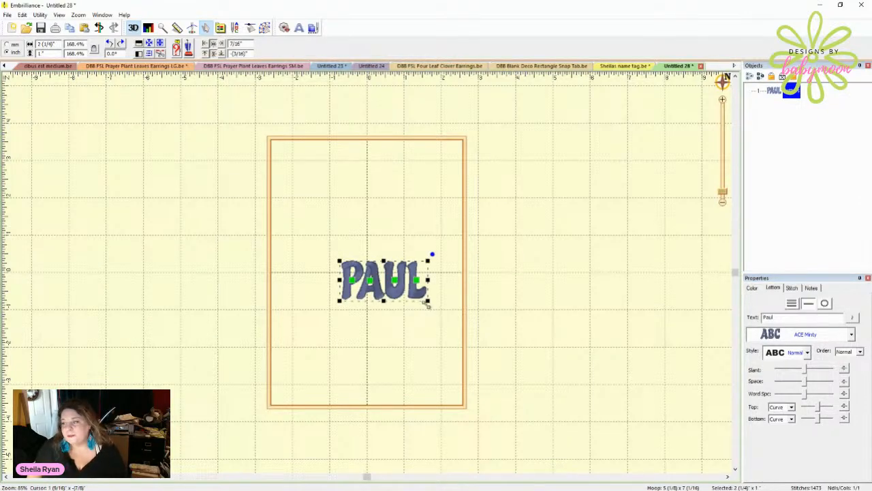
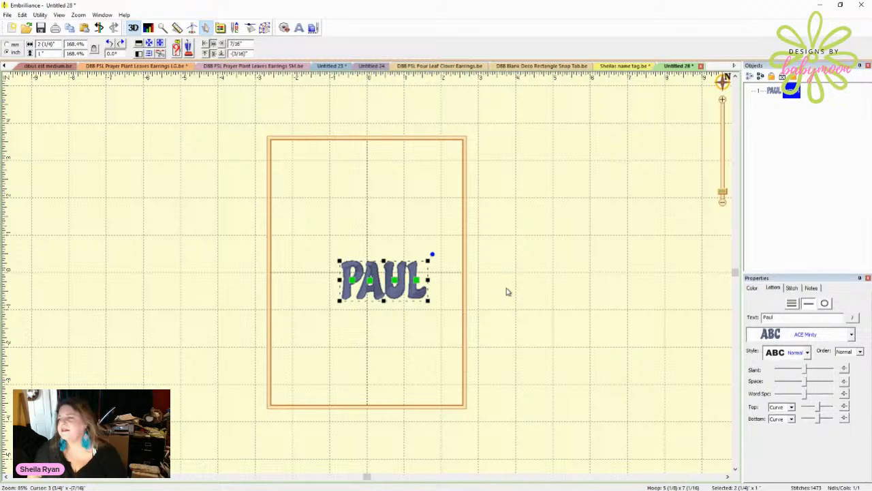
{"action": "left_click", "coordinate": [546, 291]}
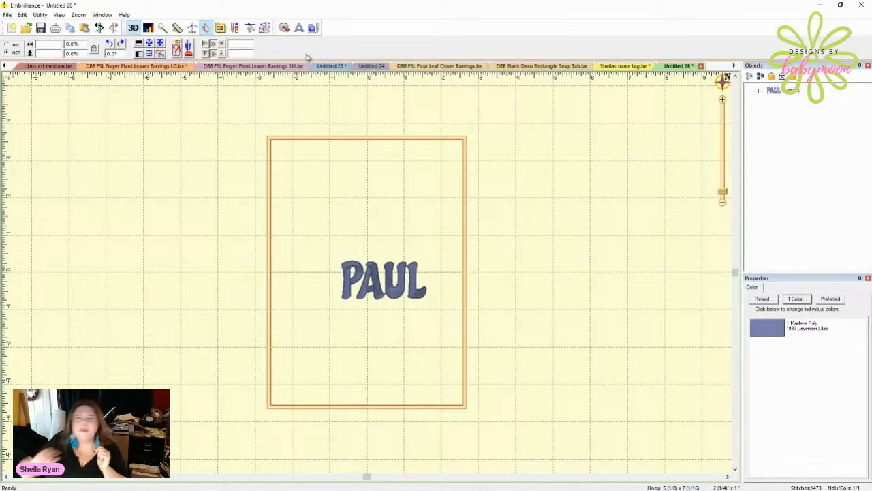
Step: Draw a closed, point-by-point outline following the shape of the name lettering, about 2 1/2 by 1 1/2 inches
{"action": "left_click", "coordinate": [263, 29]}
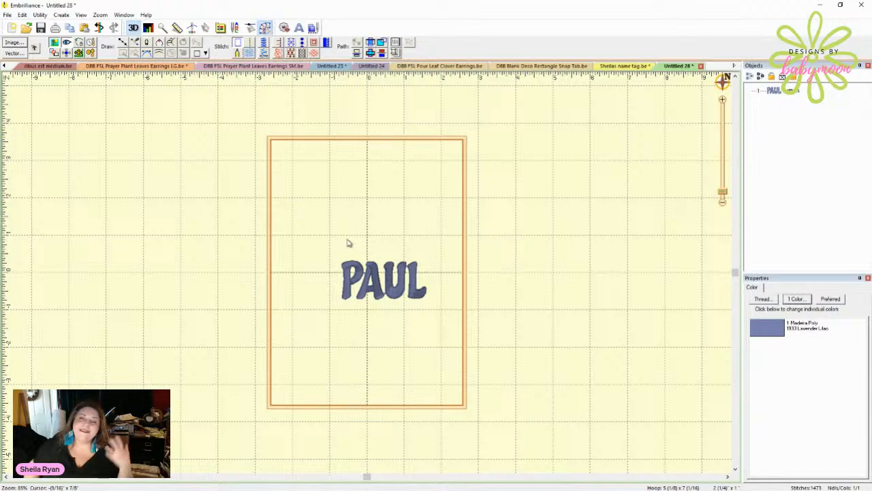
{"action": "left_click", "coordinate": [771, 94]}
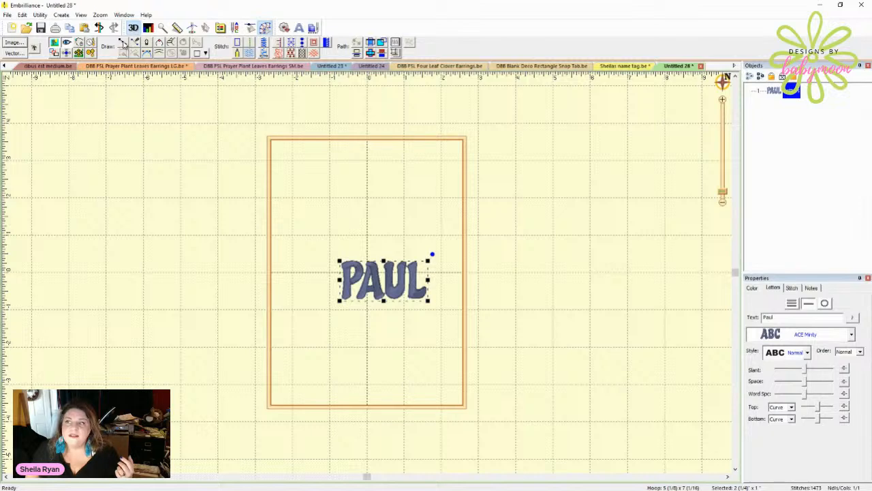
{"action": "left_click", "coordinate": [124, 45]}
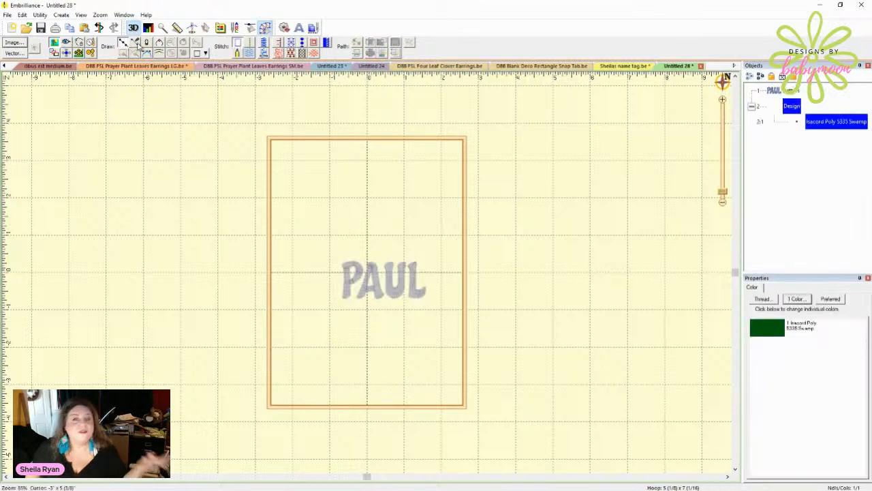
{"action": "left_click", "coordinate": [339, 259]}
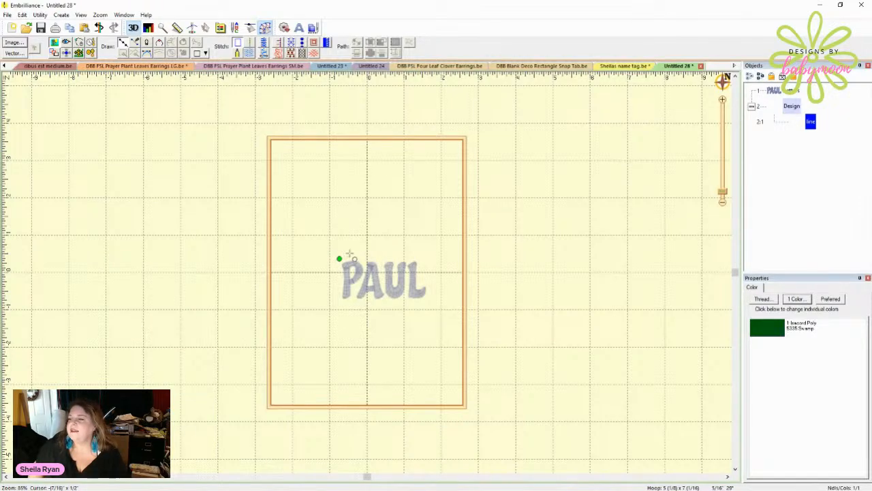
{"action": "left_click", "coordinate": [349, 254]}
{"action": "left_click", "coordinate": [361, 255]}
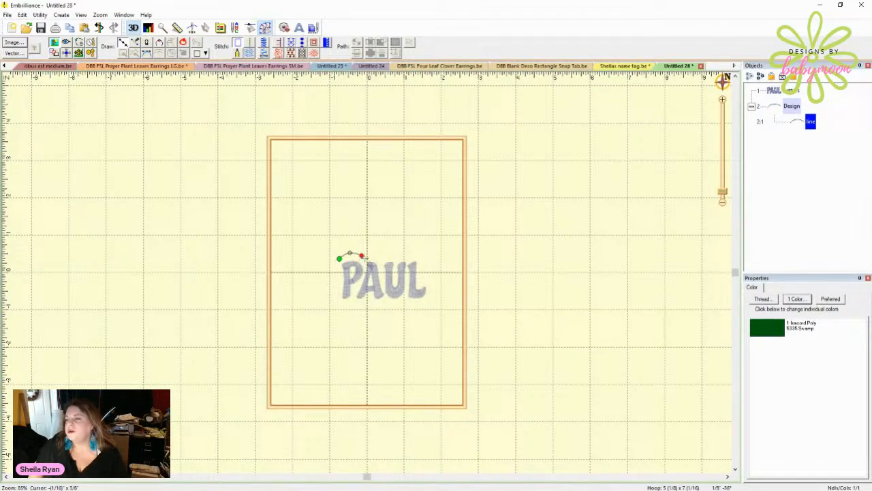
{"action": "left_click", "coordinate": [367, 253]}
{"action": "left_click", "coordinate": [376, 253]}
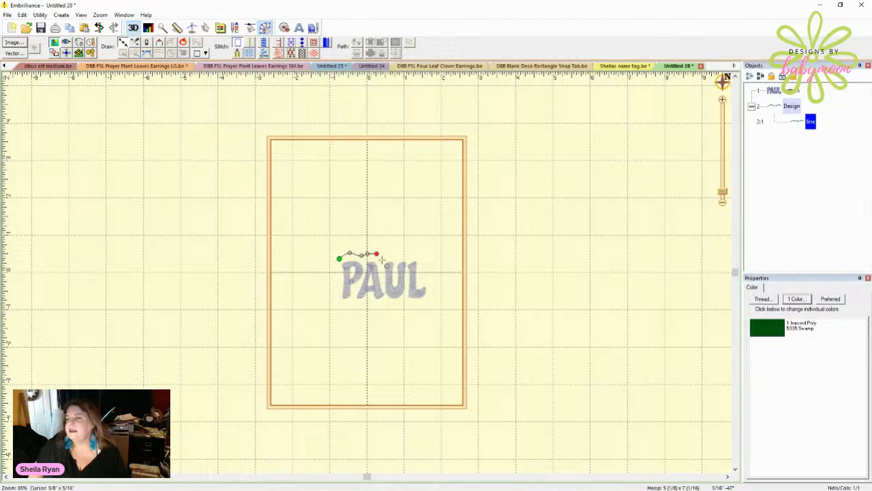
{"action": "left_click", "coordinate": [383, 258]}
{"action": "left_click", "coordinate": [388, 250]}
{"action": "left_click", "coordinate": [394, 257]}
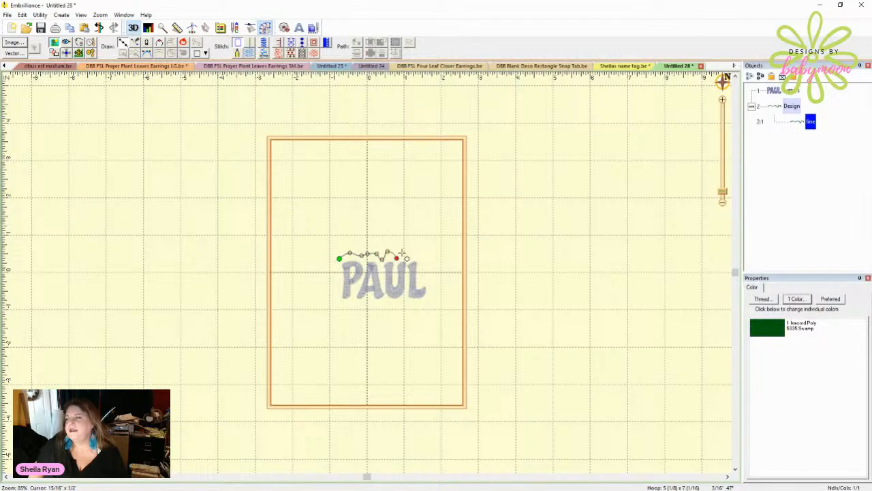
{"action": "left_click", "coordinate": [401, 251]}
{"action": "left_click", "coordinate": [407, 255]}
{"action": "left_click", "coordinate": [415, 254]}
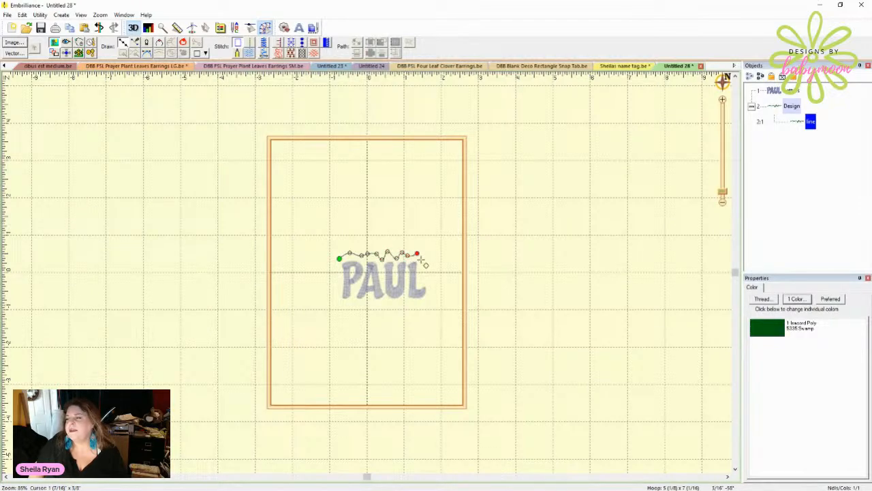
{"action": "left_click", "coordinate": [422, 263]}
{"action": "left_click", "coordinate": [423, 280]}
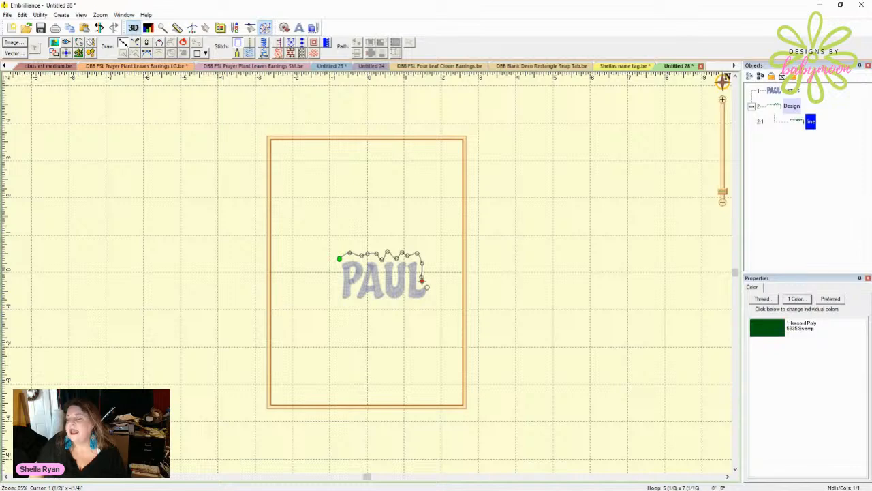
{"action": "left_click", "coordinate": [430, 296]}
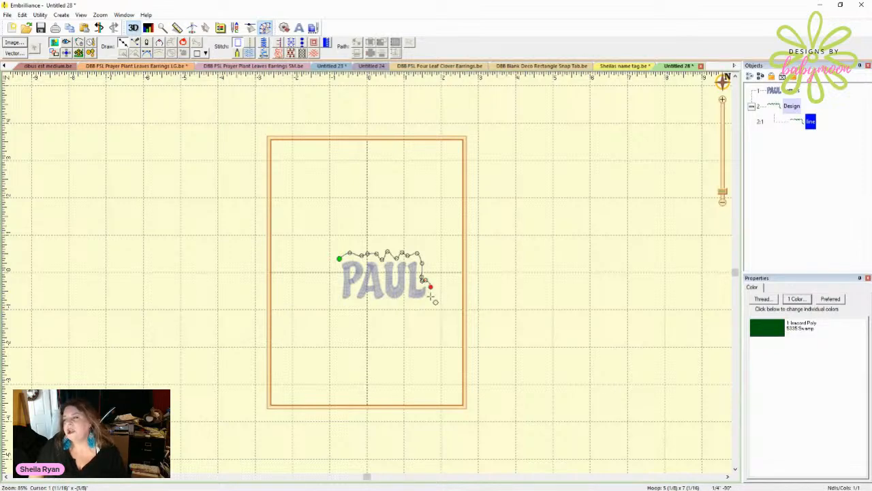
{"action": "left_click", "coordinate": [422, 303]}
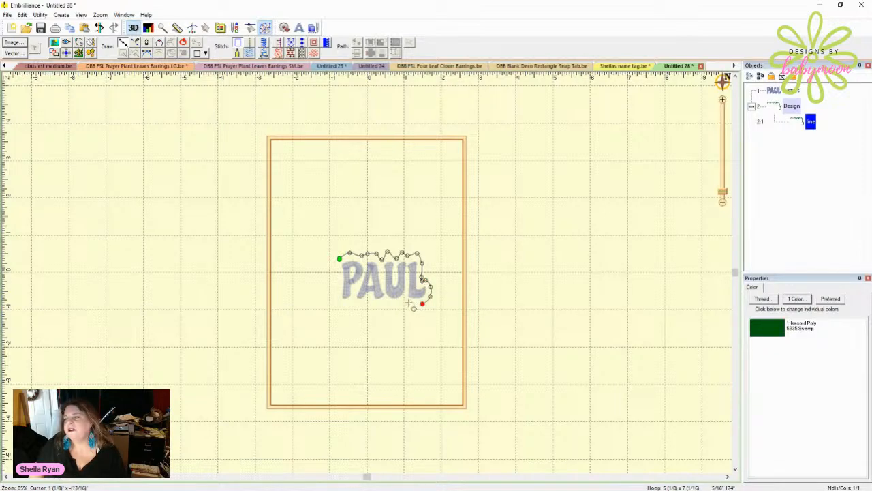
{"action": "left_click", "coordinate": [408, 301]}
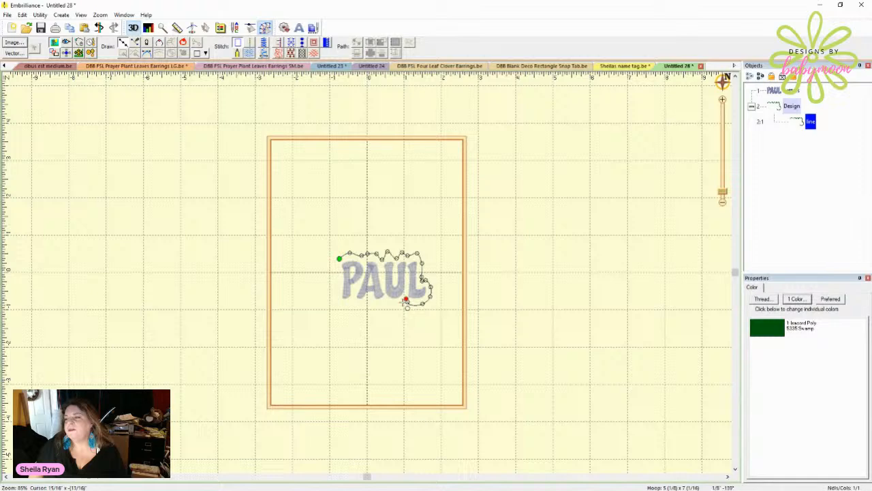
{"action": "left_click", "coordinate": [395, 304]}
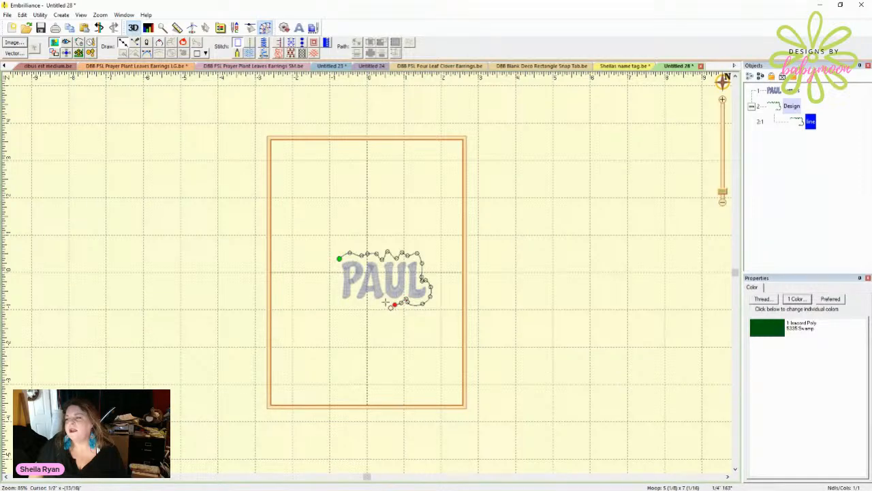
{"action": "left_click", "coordinate": [376, 305]}
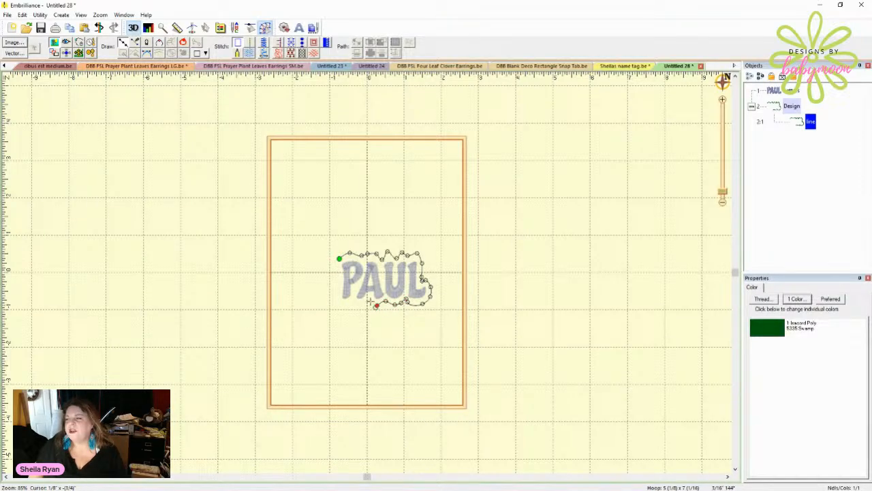
{"action": "left_click", "coordinate": [356, 304]}
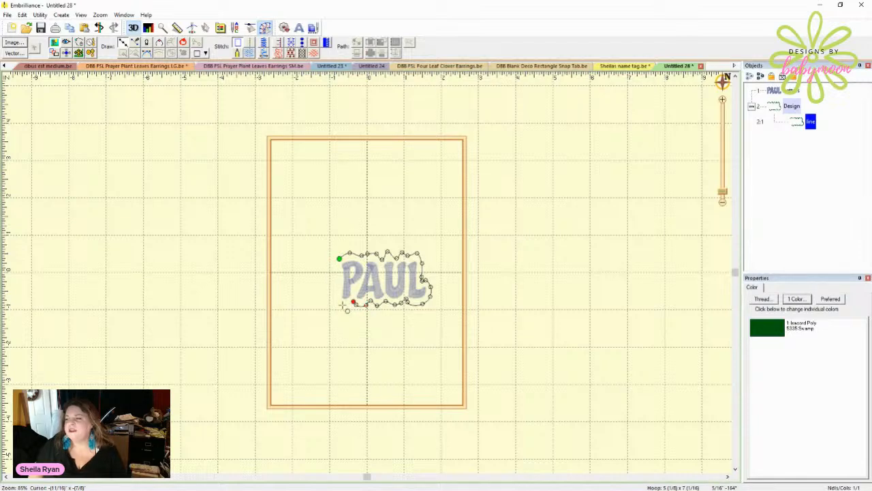
{"action": "left_click", "coordinate": [342, 304]}
{"action": "left_click", "coordinate": [337, 292]}
{"action": "left_click", "coordinate": [338, 278]}
{"action": "left_click", "coordinate": [339, 259]}
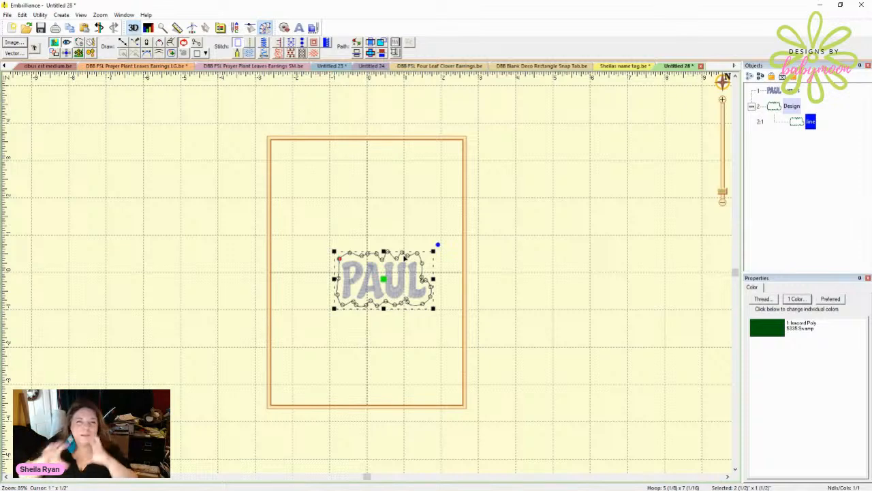
Step: Smooth the upper edge of the name outline by moving its nodes above the last two letters
{"action": "left_click", "coordinate": [388, 255]}
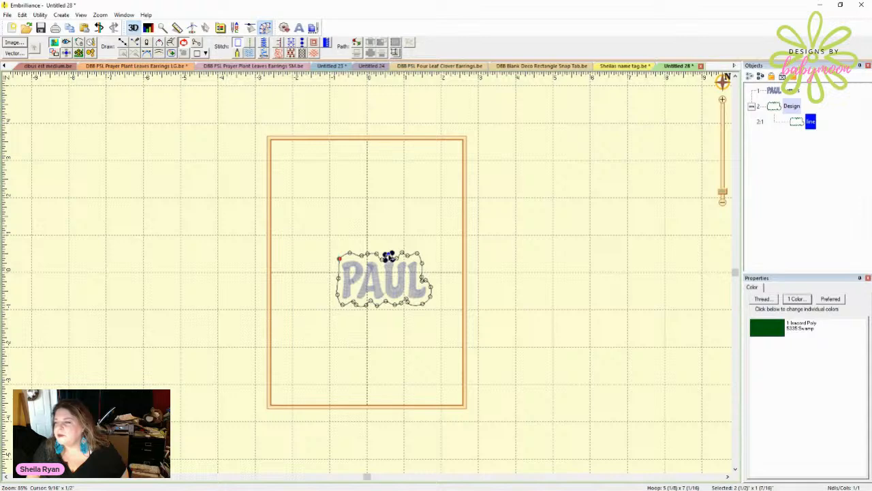
{"action": "left_click", "coordinate": [403, 254]}
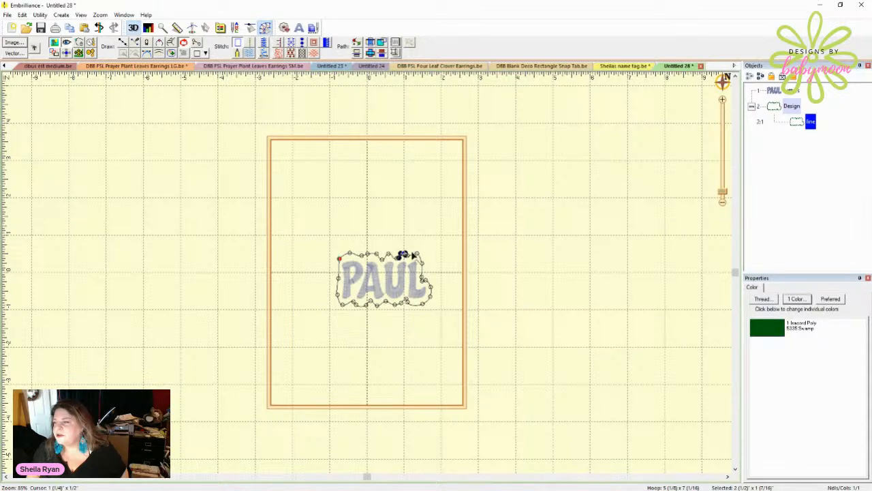
{"action": "left_click", "coordinate": [417, 253]}
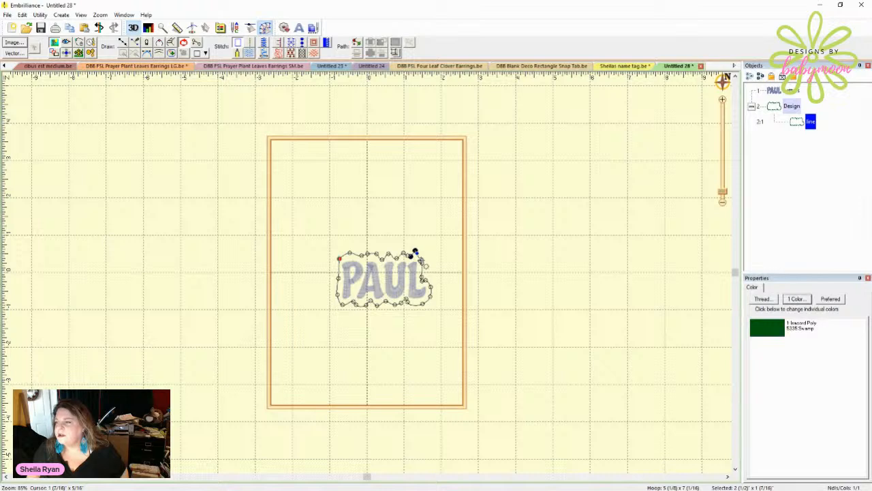
{"action": "left_click", "coordinate": [418, 255]}
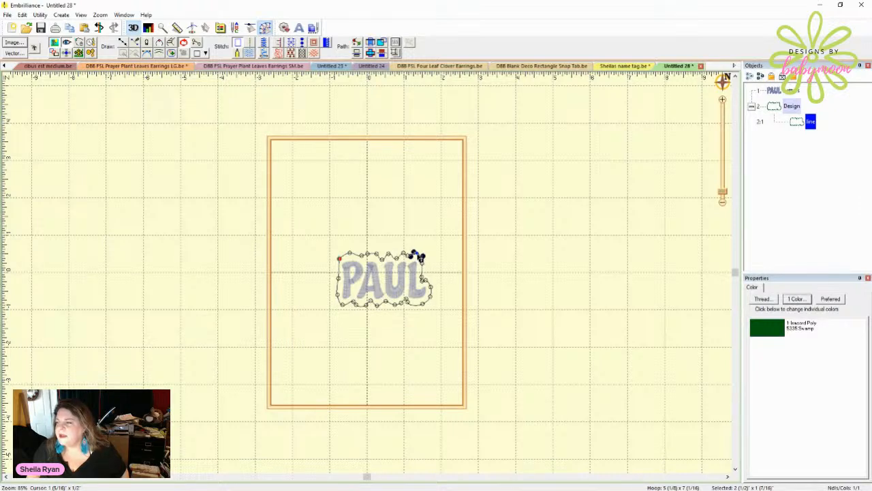
Step: Reshape the left edge and lower-left corner of the outline by moving its nodes around the first letter
{"action": "left_click", "coordinate": [341, 281]}
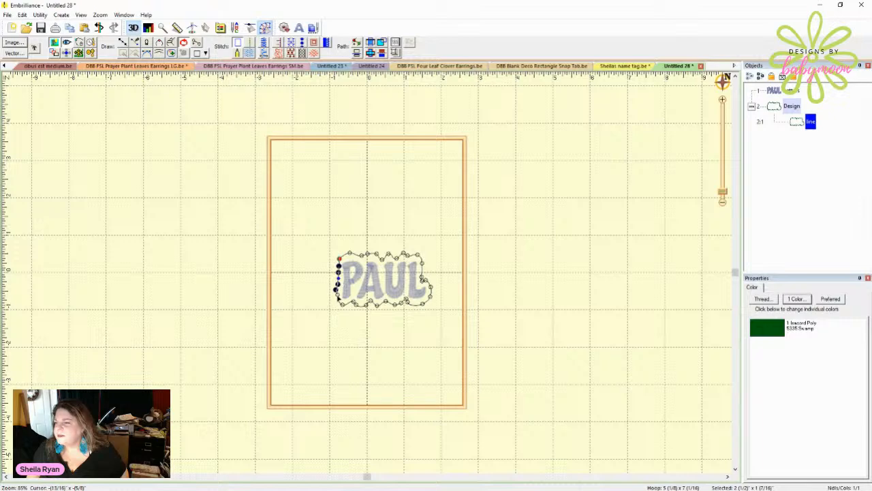
{"action": "left_click", "coordinate": [341, 287]}
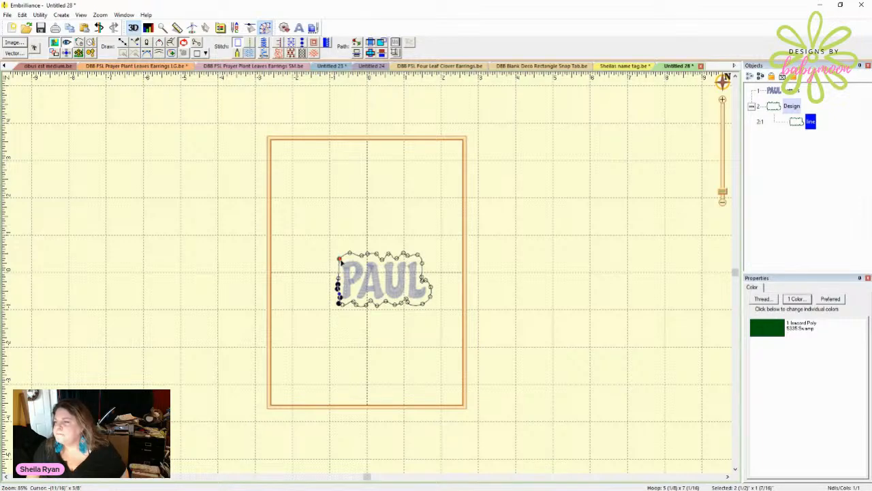
{"action": "left_click", "coordinate": [340, 259]}
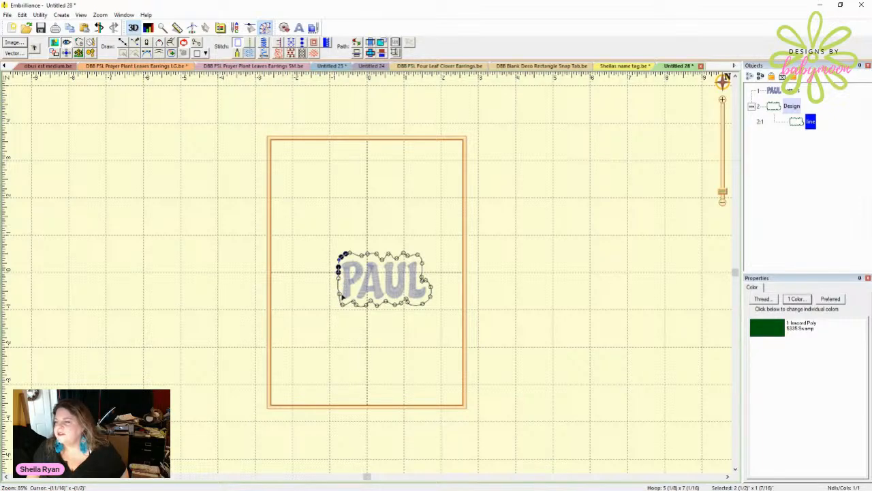
{"action": "left_click", "coordinate": [341, 295]}
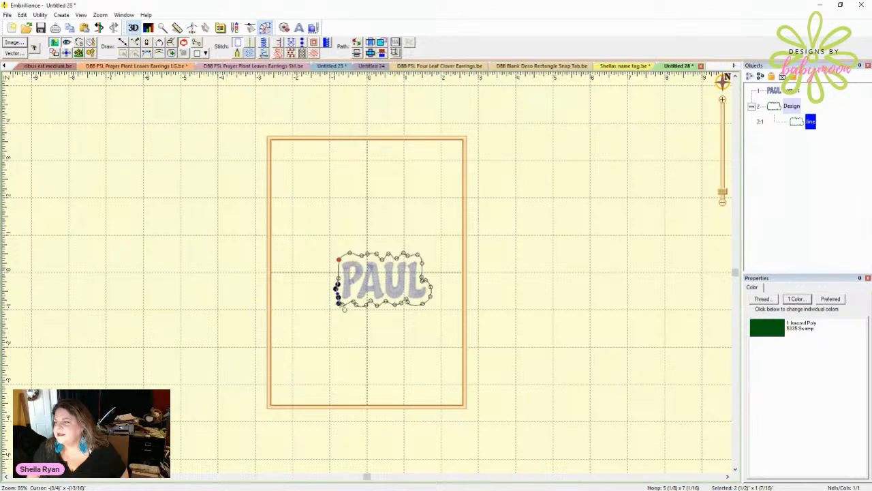
{"action": "left_click", "coordinate": [340, 274]}
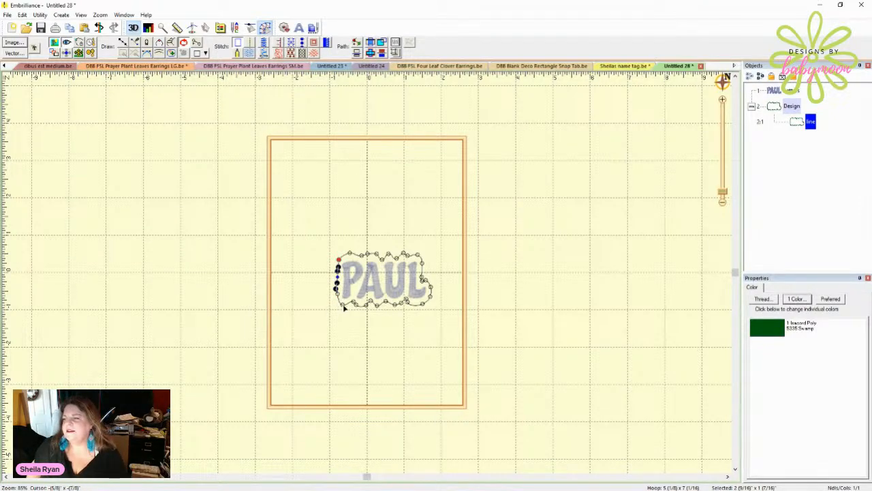
{"action": "left_click", "coordinate": [345, 307]}
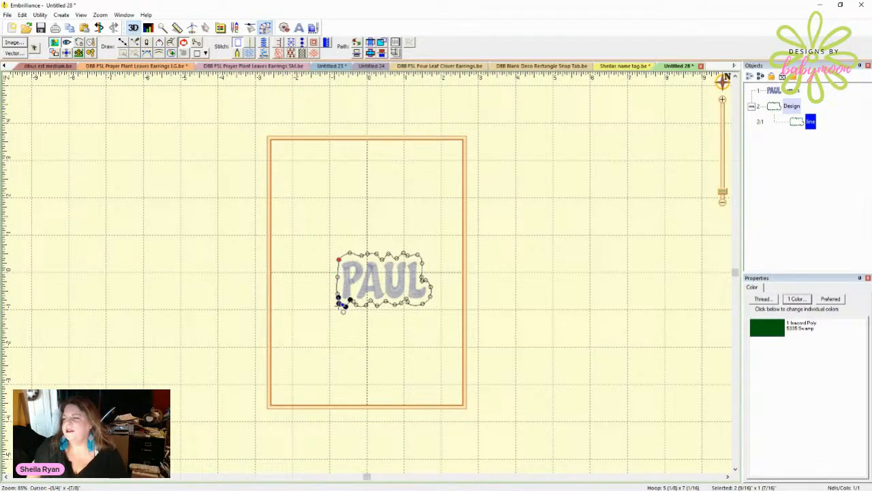
{"action": "left_click", "coordinate": [350, 303]}
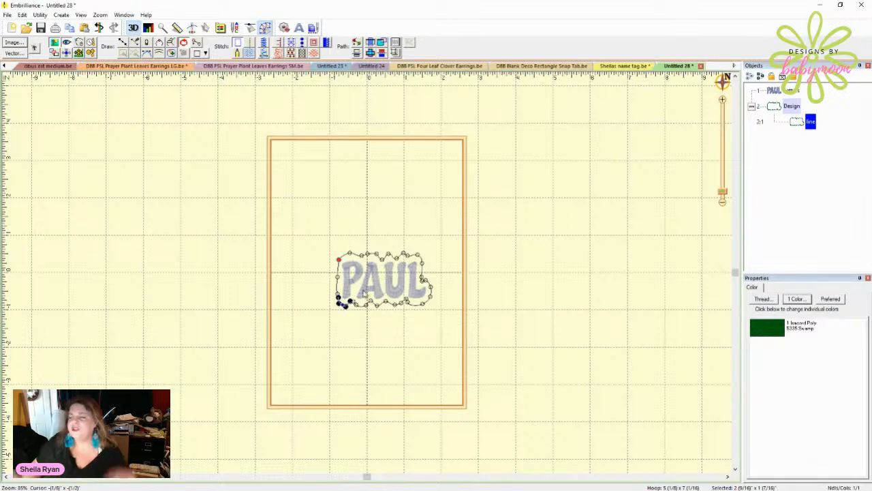
{"action": "left_click", "coordinate": [475, 266]}
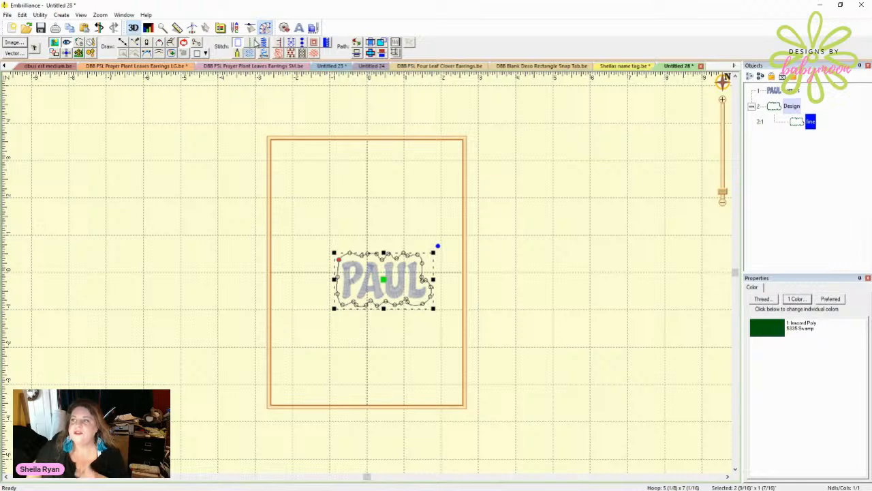
Step: Convert the name outline to a run stitch and deselect it
{"action": "left_click", "coordinate": [249, 41]}
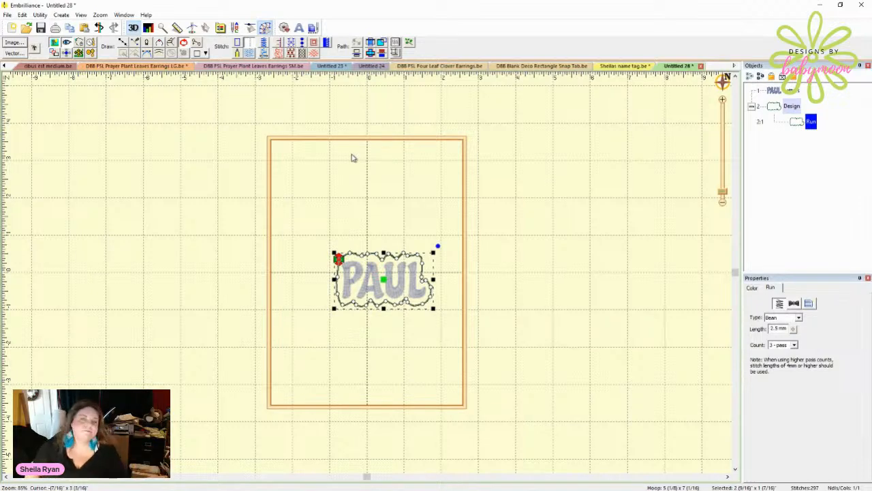
{"action": "left_click", "coordinate": [358, 219]}
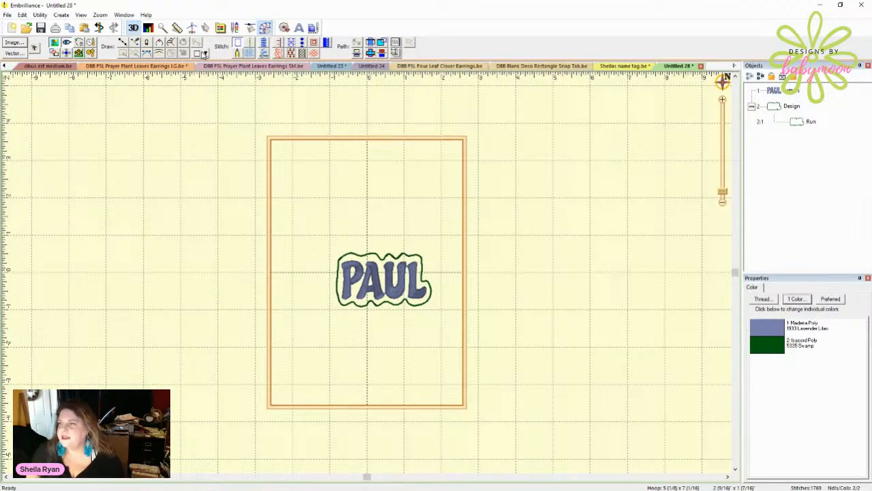
Step: Draw an open rounded loop about 1 by 1 1/8 inches, starting and ending on the left edge of the name outline
{"action": "left_click", "coordinate": [123, 42]}
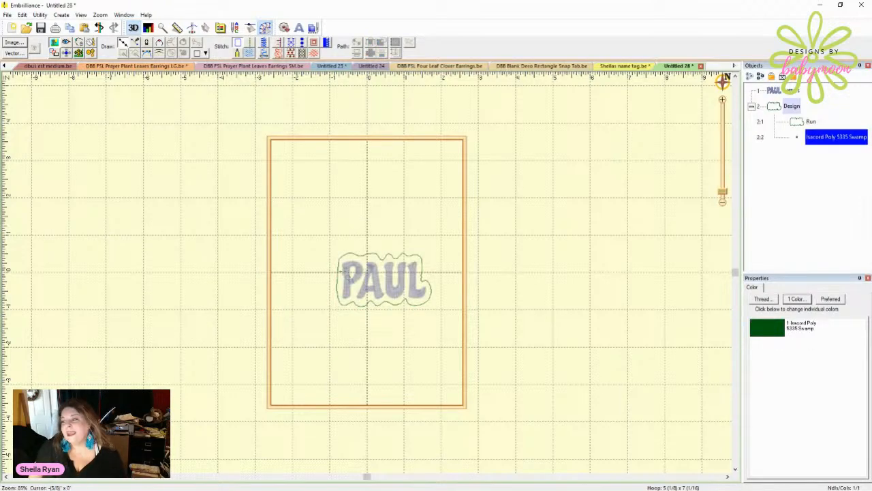
{"action": "left_click", "coordinate": [339, 267]}
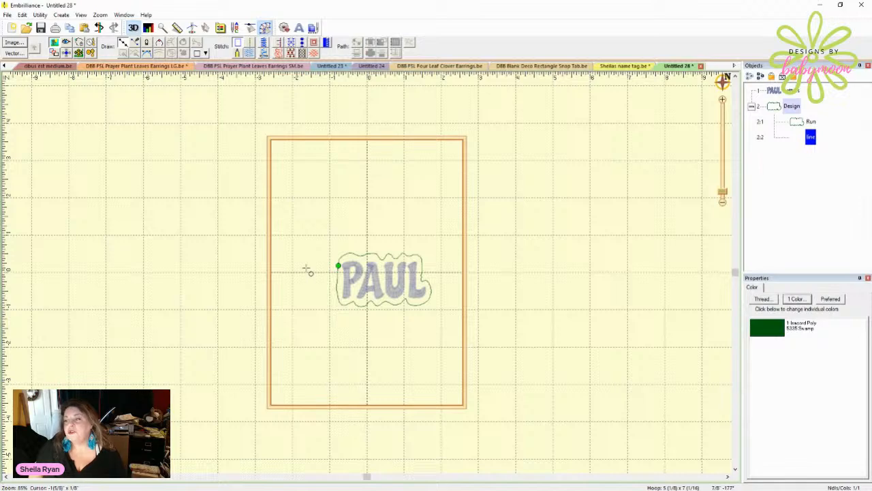
{"action": "left_click", "coordinate": [306, 268]}
{"action": "right_click", "coordinate": [305, 294]}
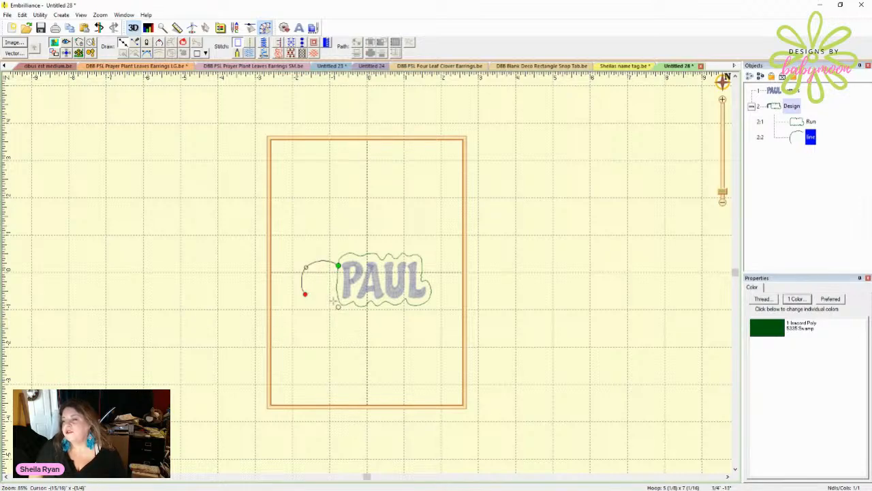
{"action": "right_click", "coordinate": [338, 298]}
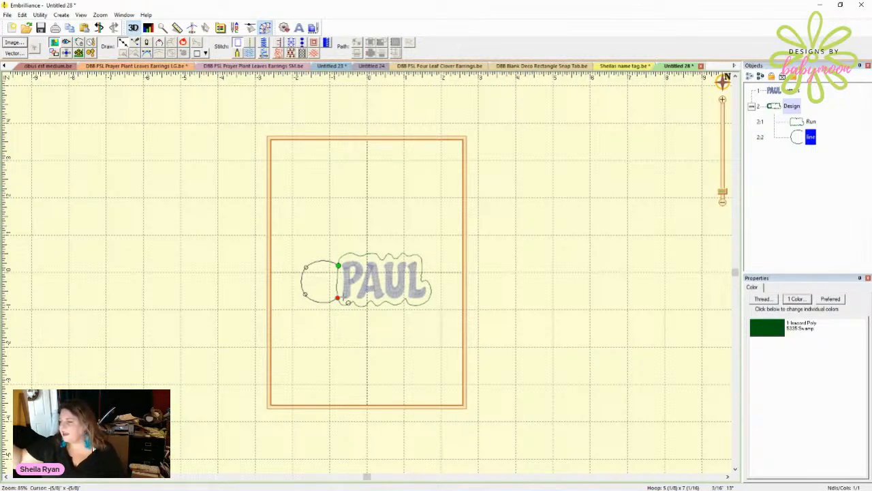
{"action": "key", "text": "Return"}
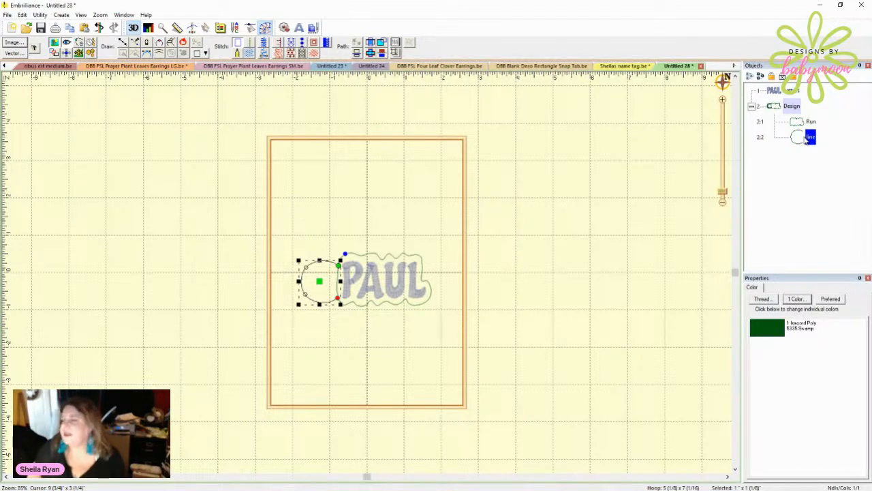
{"action": "left_click", "coordinate": [663, 155]}
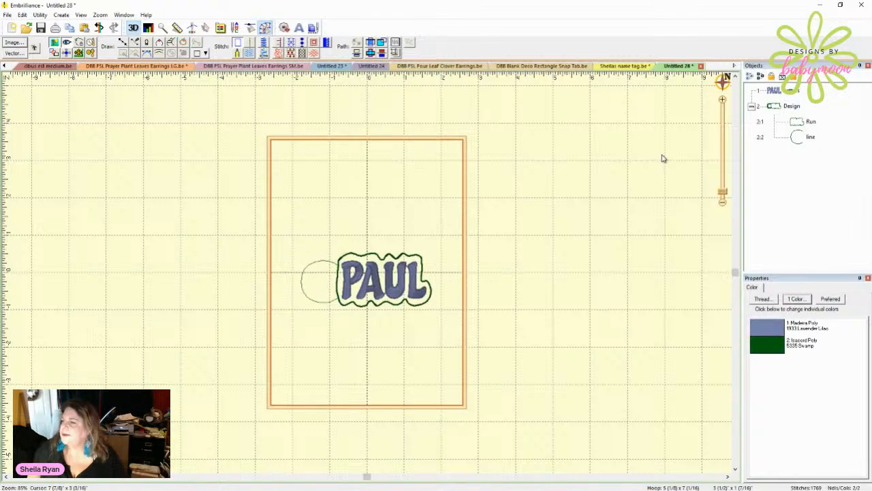
{"action": "left_click", "coordinate": [798, 138]}
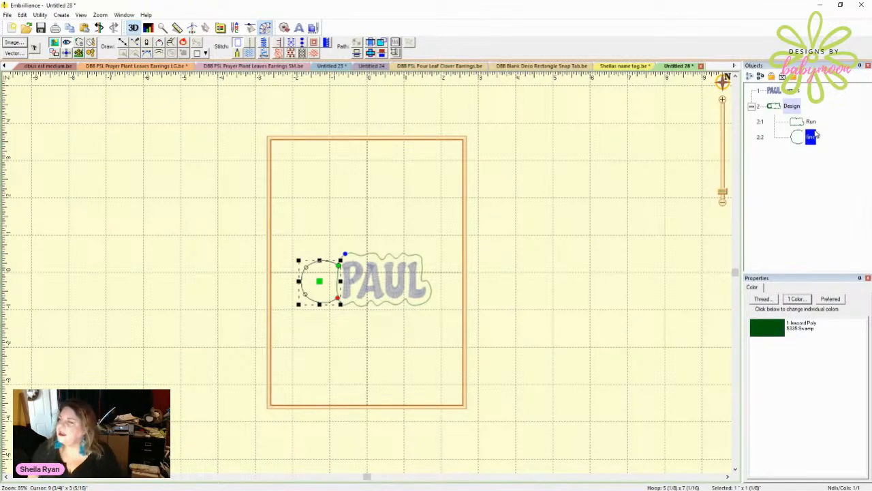
Step: Adjust the name outline's lower-left node where the loop's lower end meets it, and make that node the outline's origin
{"action": "left_click", "coordinate": [799, 122]}
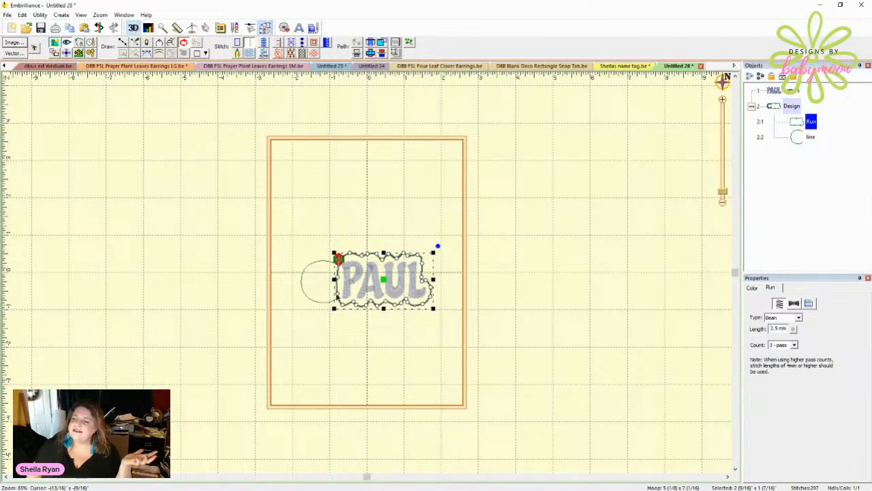
{"action": "left_click", "coordinate": [338, 296]}
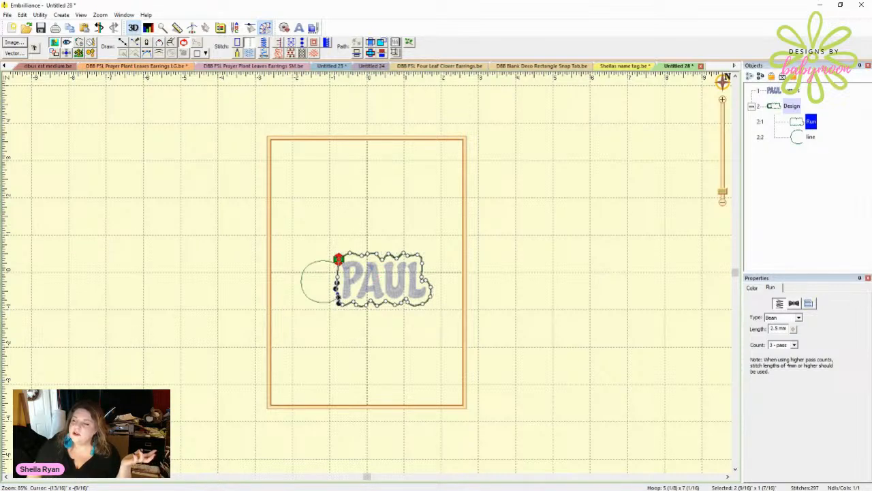
{"action": "left_click", "coordinate": [339, 291]}
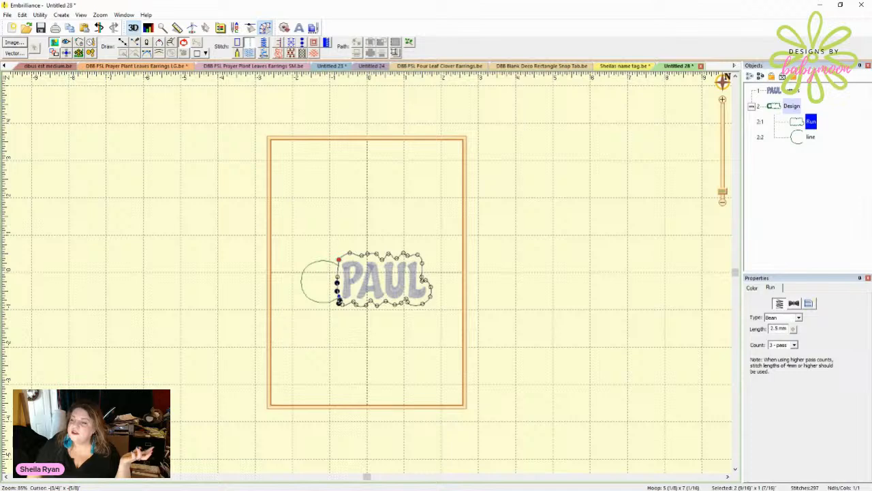
{"action": "left_click", "coordinate": [338, 302]}
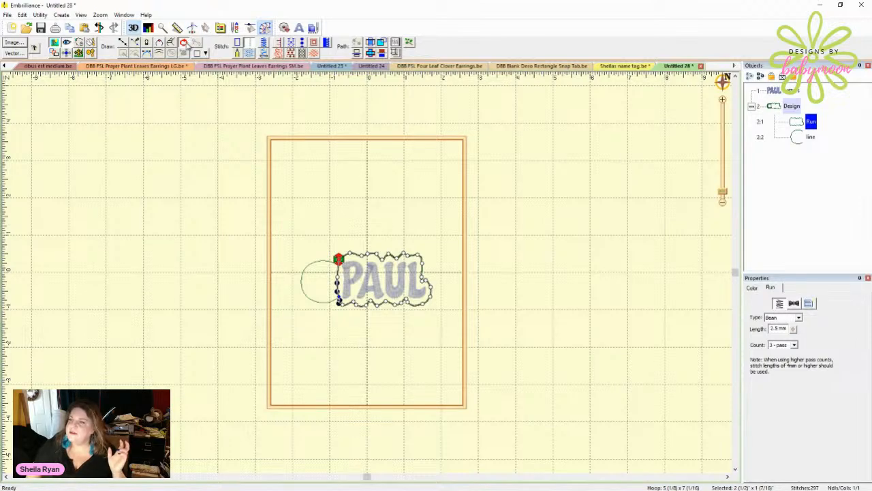
{"action": "left_click", "coordinate": [184, 43]}
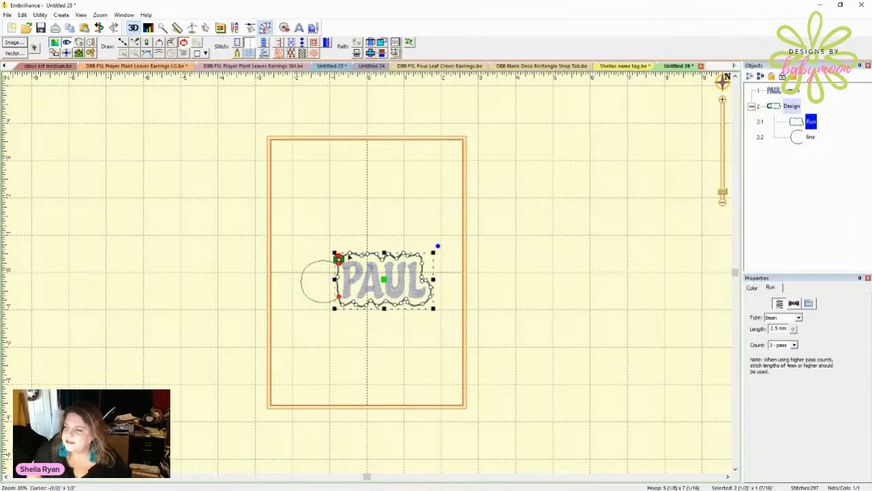
Step: Move the name outline's start and stop points to its lower-left node beside the loop's lower end
{"action": "left_click_drag", "start_coordinate": [338, 258], "coordinate": [347, 298]}
{"action": "left_click_drag", "start_coordinate": [345, 264], "coordinate": [345, 298]}
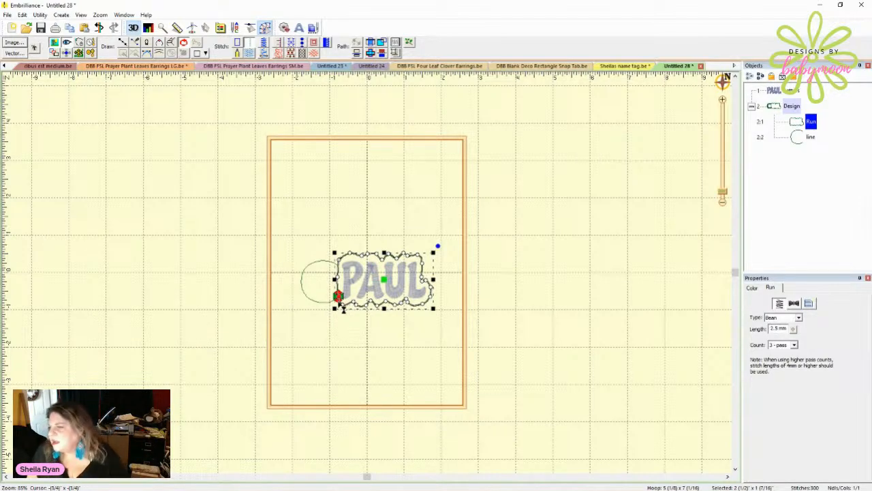
{"action": "left_click", "coordinate": [343, 308]}
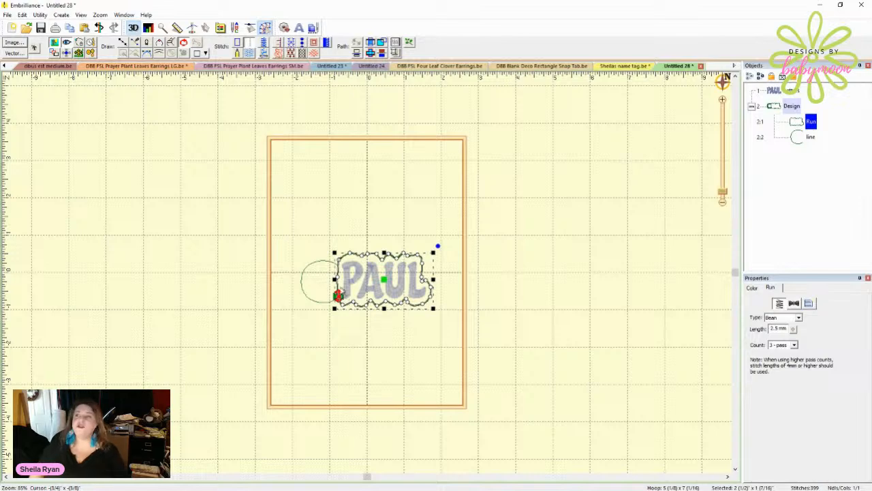
Step: Convert the loop to a run stitch that starts at its lower end and stops at its upper end
{"action": "left_click", "coordinate": [811, 137]}
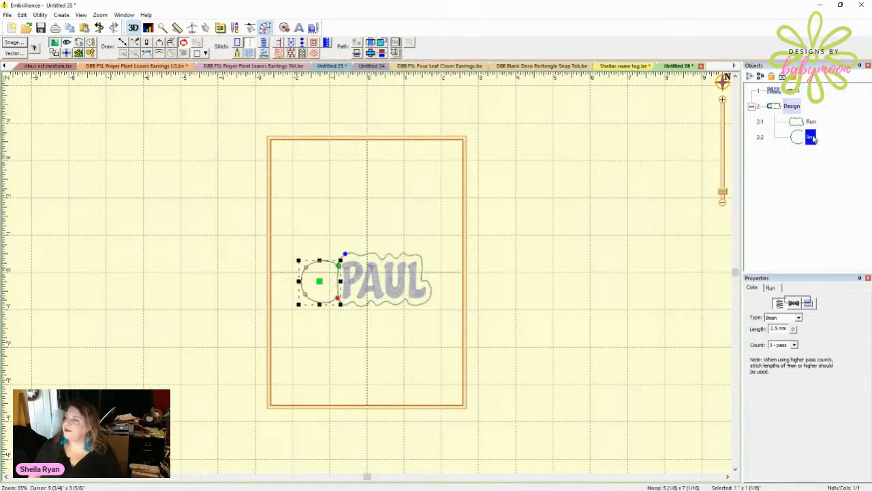
{"action": "left_click", "coordinate": [250, 47]}
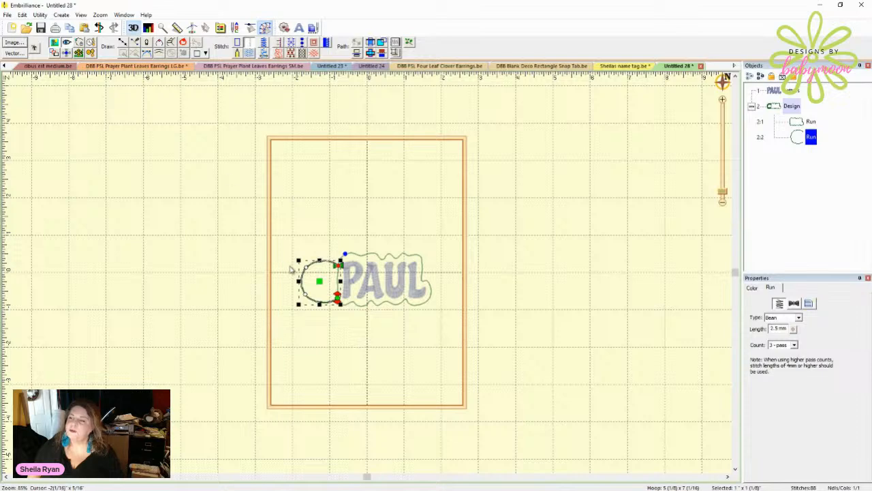
{"action": "left_click", "coordinate": [339, 267]}
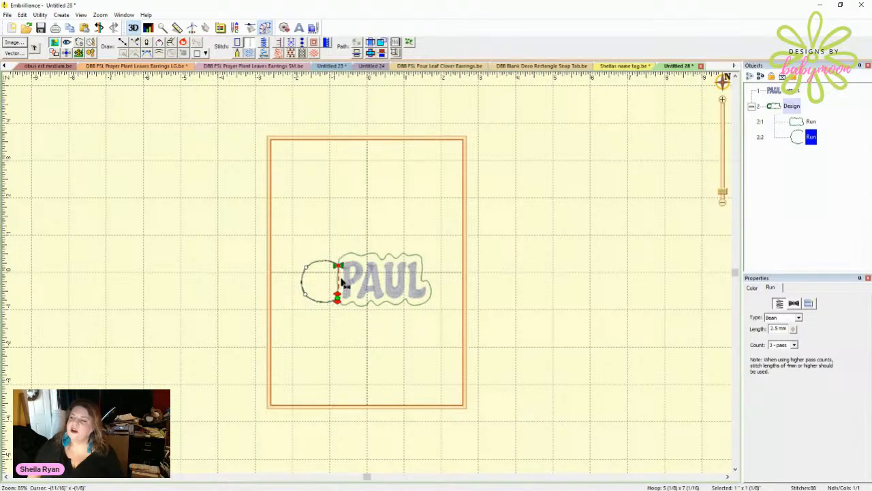
{"action": "left_click", "coordinate": [342, 305]}
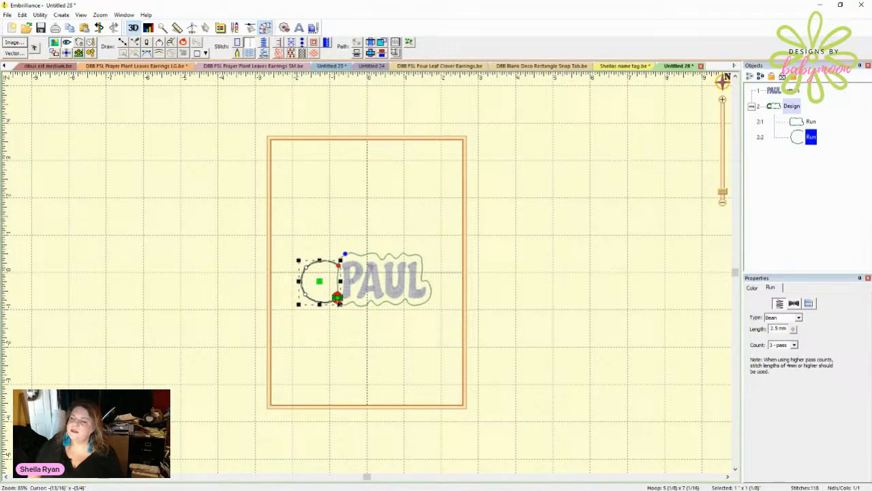
{"action": "mouse_move", "coordinate": [341, 308]}
{"action": "left_mouse_down"}
{"action": "mouse_move", "coordinate": [300, 272]}
{"action": "mouse_move", "coordinate": [356, 273]}
{"action": "left_mouse_up"}
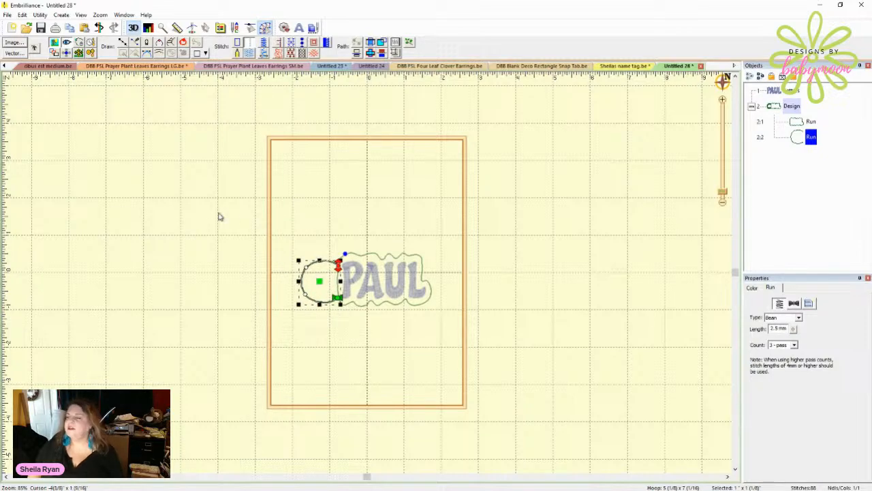
{"action": "left_click", "coordinate": [283, 176]}
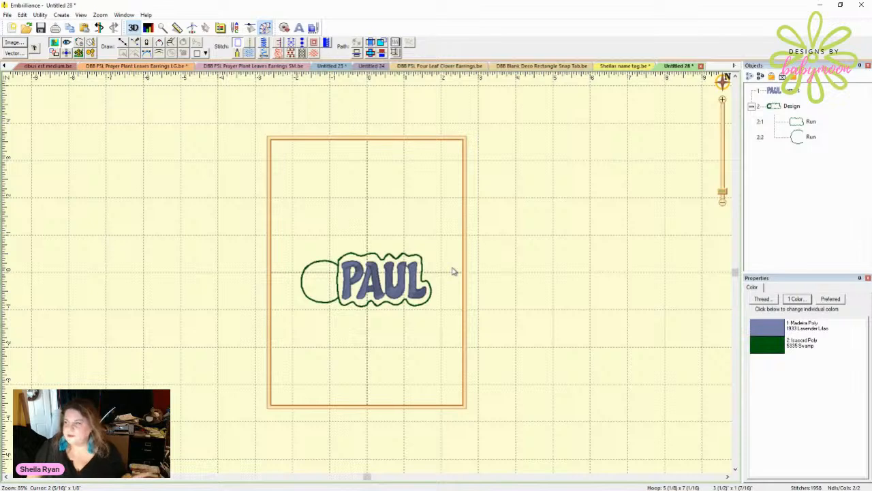
Step: Refine the name outline's left edge by adjusting its upper-left and lower-left corner nodes beside the loop
{"action": "left_click", "coordinate": [343, 264]}
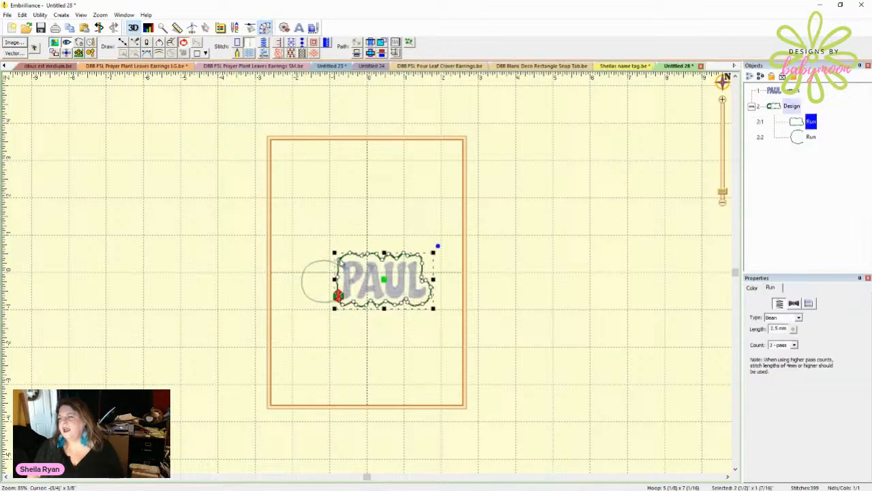
{"action": "left_click", "coordinate": [339, 263]}
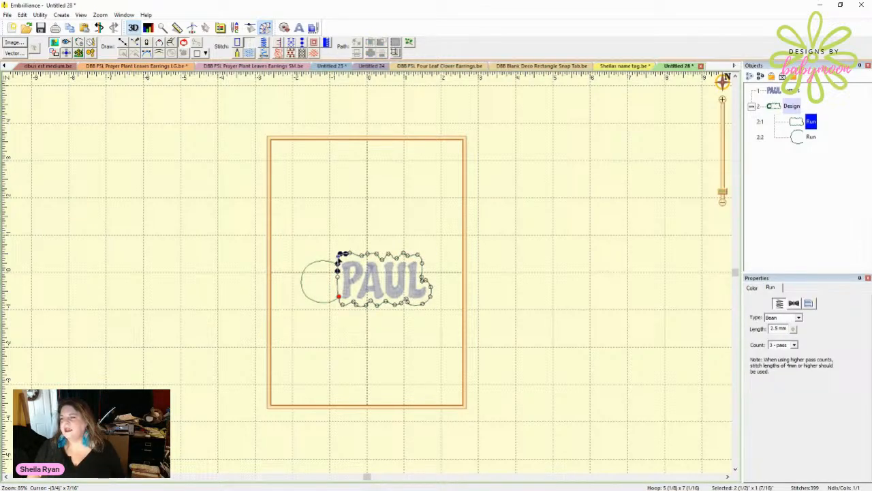
{"action": "left_click", "coordinate": [338, 297]}
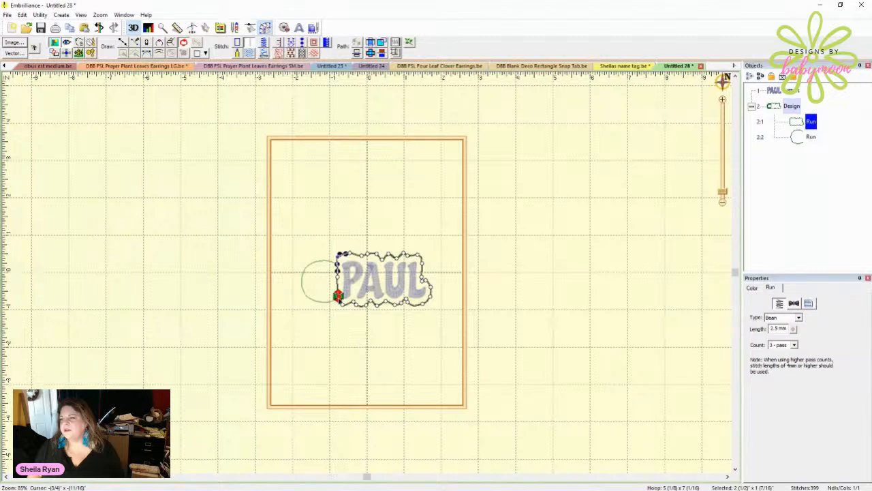
{"action": "left_click", "coordinate": [344, 304]}
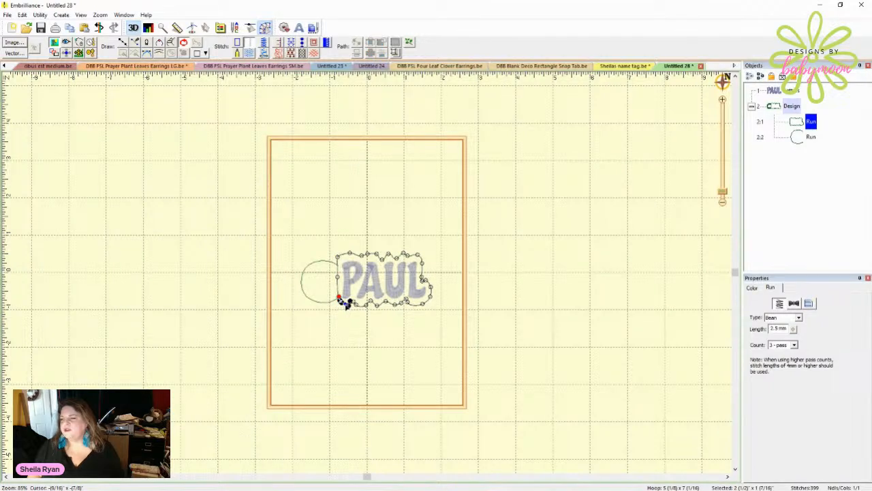
{"action": "left_click", "coordinate": [340, 301]}
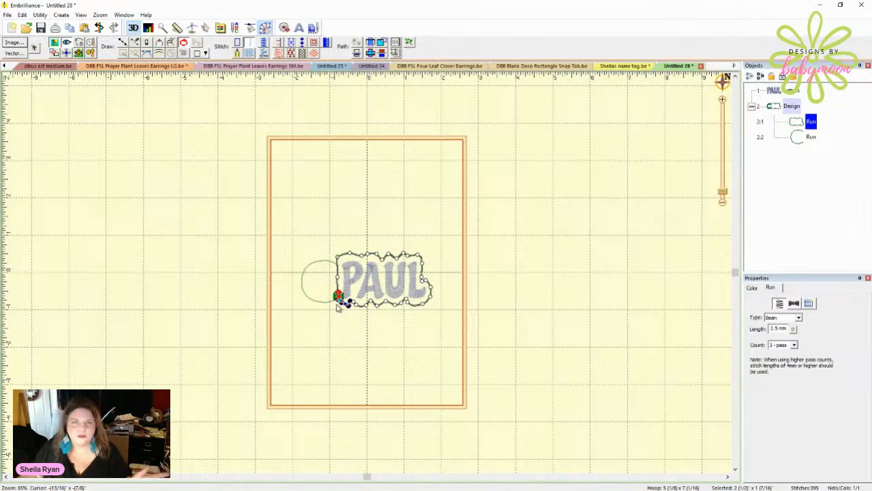
{"action": "left_click", "coordinate": [482, 284]}
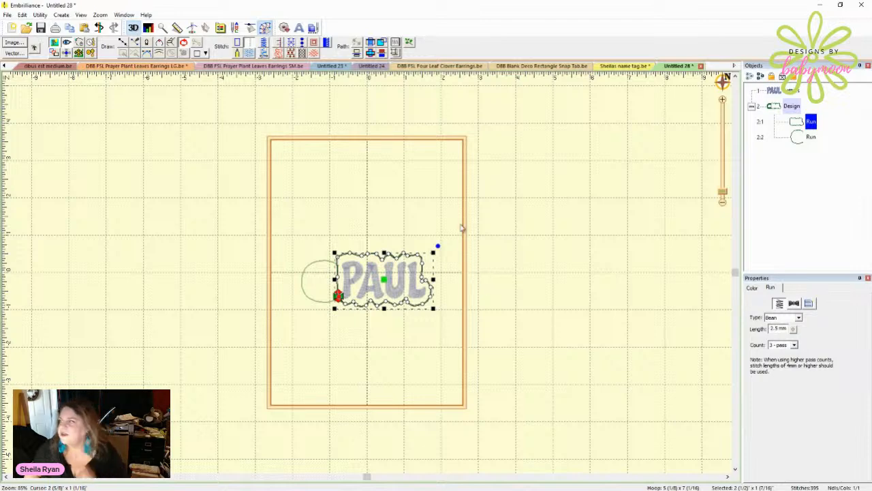
{"action": "left_click", "coordinate": [503, 261]}
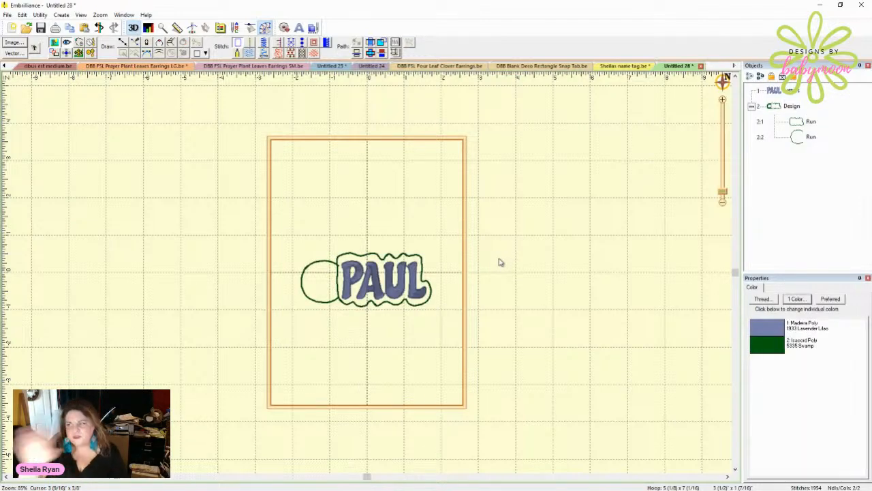
Step: Adjust the loop's upper end node so it meets the left edge of the name outline
{"action": "left_click", "coordinate": [327, 261]}
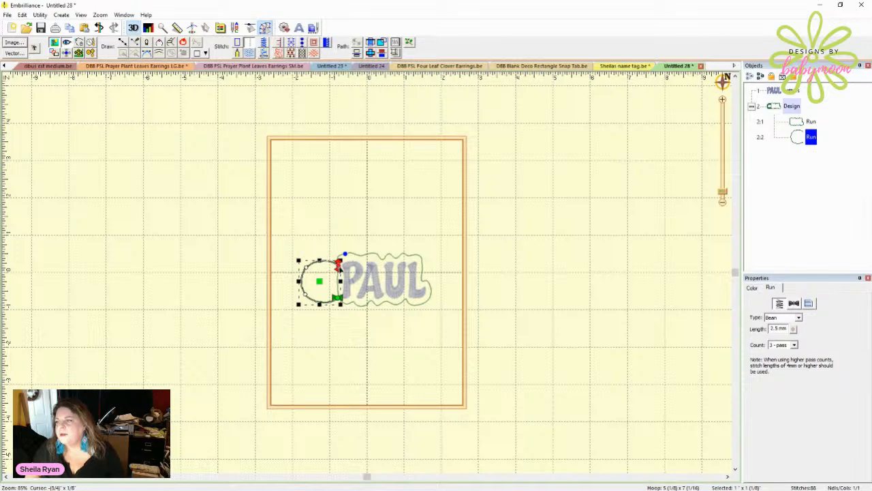
{"action": "double_click", "coordinate": [339, 267]}
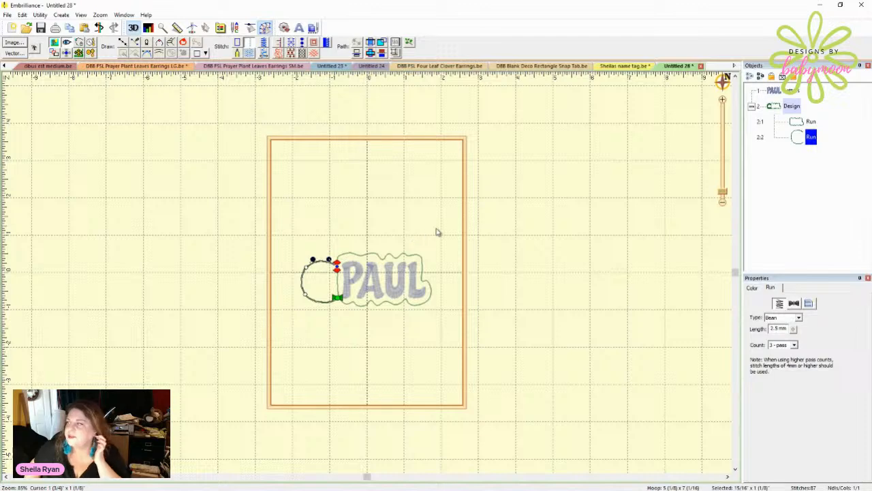
{"action": "key", "text": "Escape"}
{"action": "left_click", "coordinate": [477, 222]}
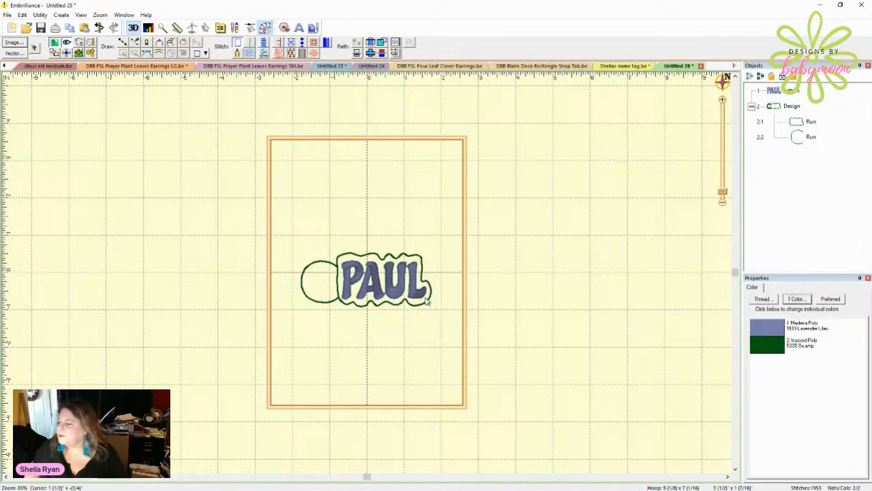
Step: Set both the name outline and the loop to a single run stitch with a 3.0 mm length
{"action": "left_click", "coordinate": [797, 121]}
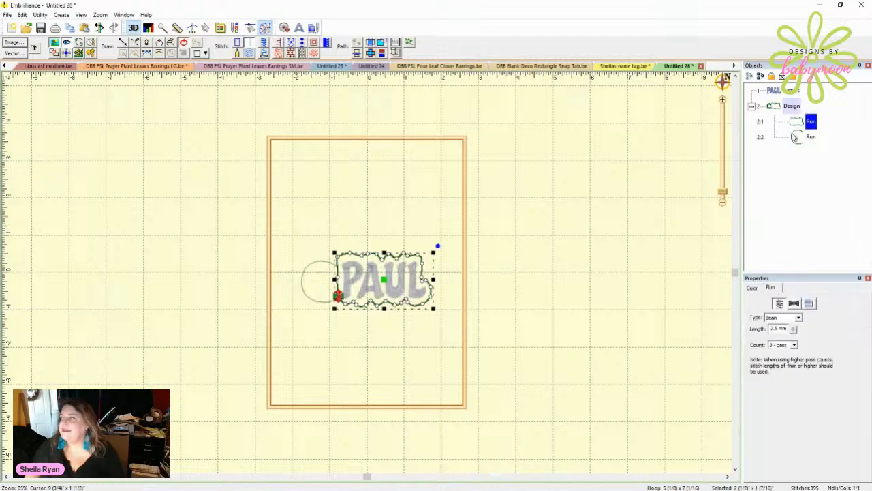
{"action": "left_click", "coordinate": [796, 138], "text": "shift"}
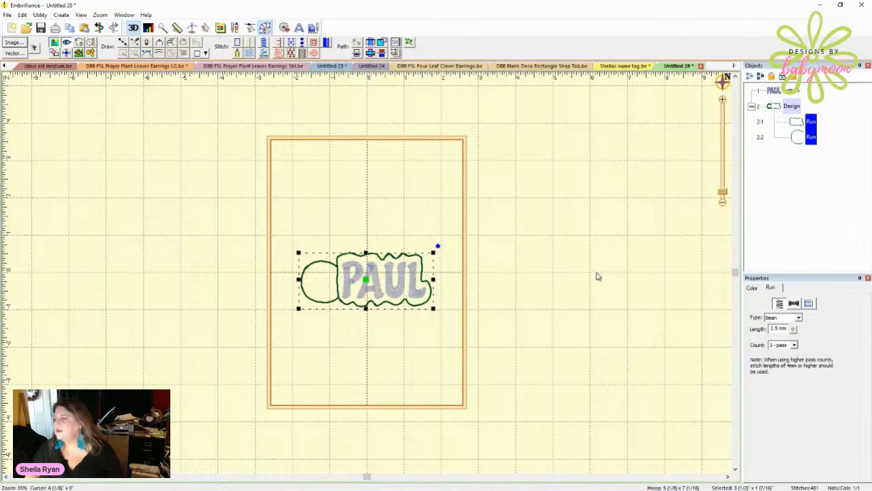
{"action": "left_click", "coordinate": [799, 319]}
{"action": "left_click", "coordinate": [796, 330]}
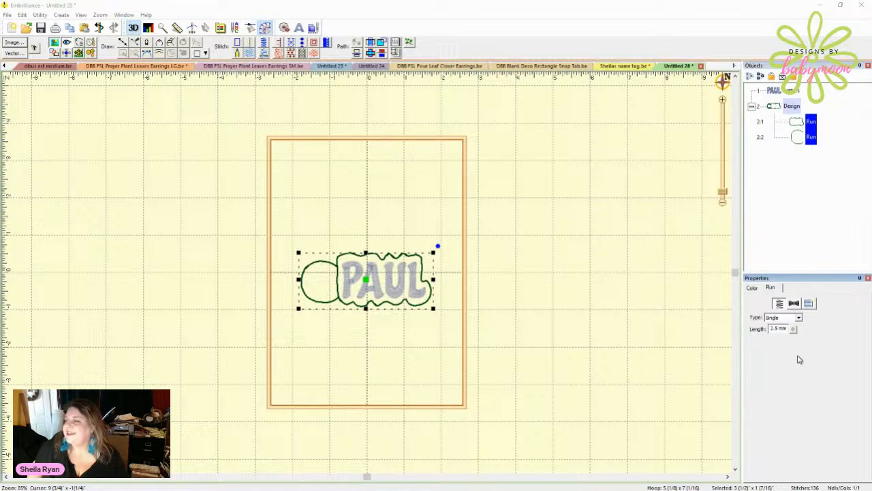
{"action": "key", "text": "Up"}
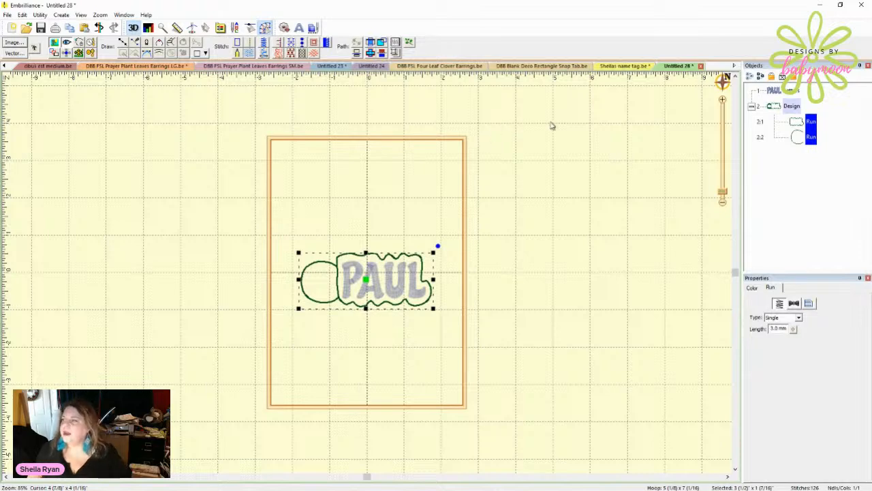
{"action": "left_click", "coordinate": [587, 122]}
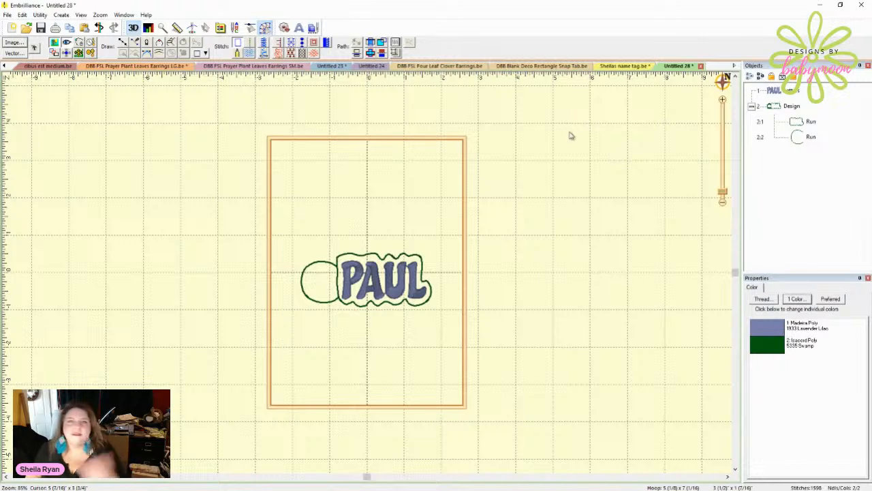
Step: Reorder the objects so the outline-and-loop design stitches before the lettering
{"action": "left_click", "coordinate": [788, 110]}
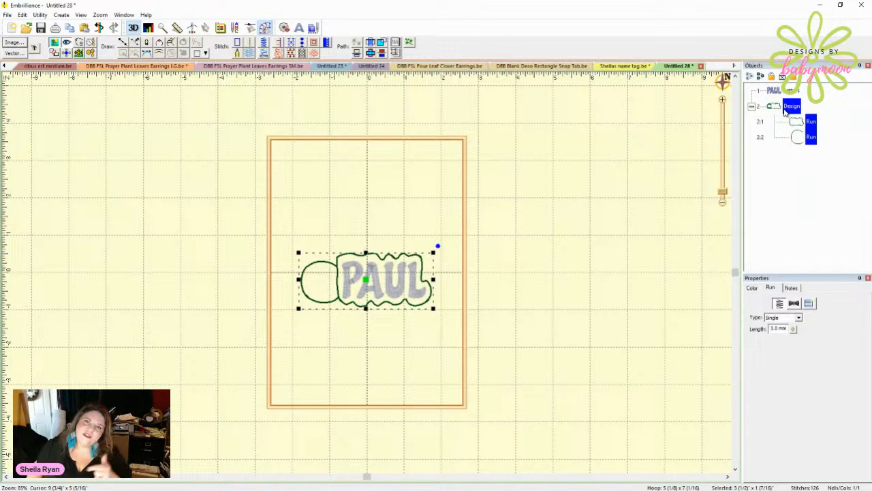
{"action": "left_click_drag", "start_coordinate": [785, 112], "coordinate": [776, 137]}
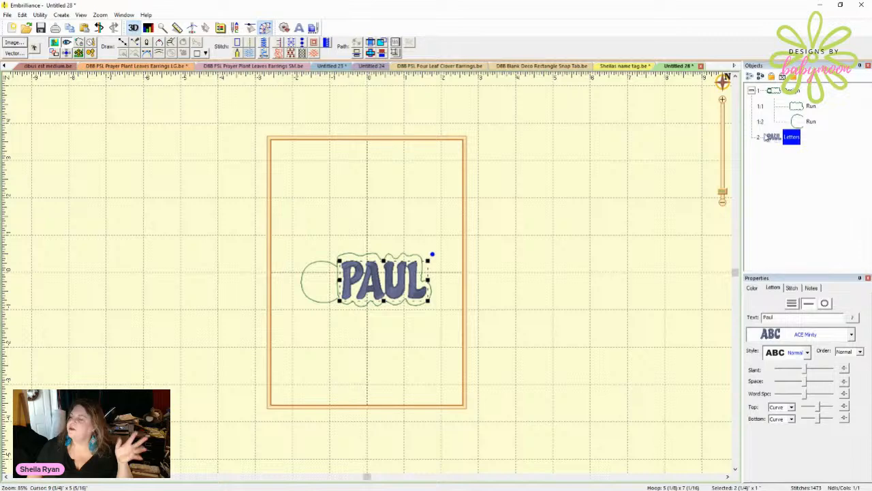
{"action": "left_click", "coordinate": [784, 189]}
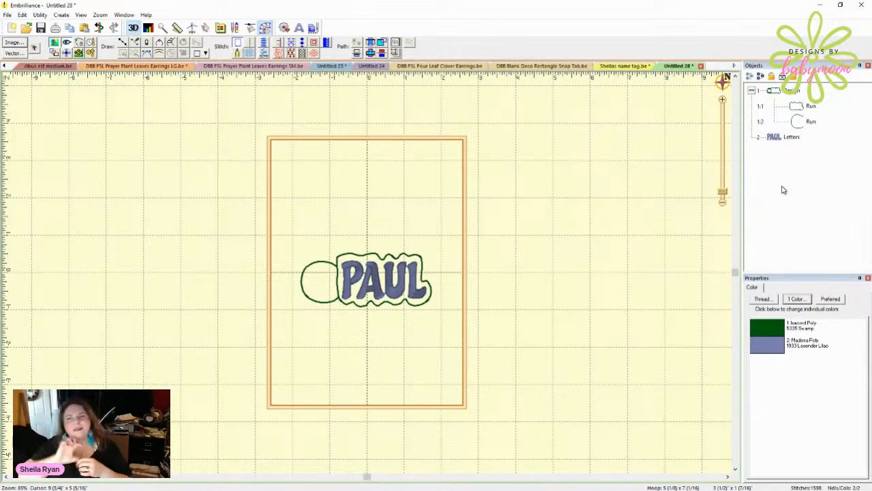
Step: Duplicate the name outline and loop runs and move the copies after the lettering in the stitching order
{"action": "left_click", "coordinate": [783, 138]}
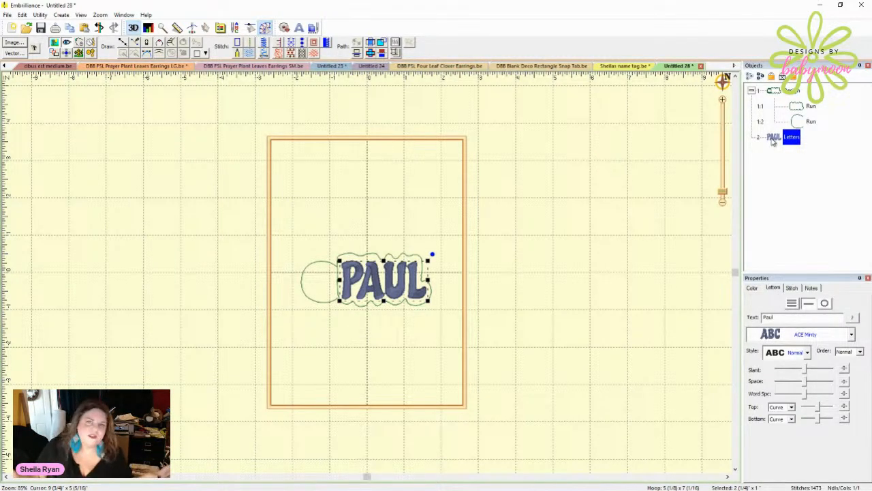
{"action": "left_click", "coordinate": [810, 121]}
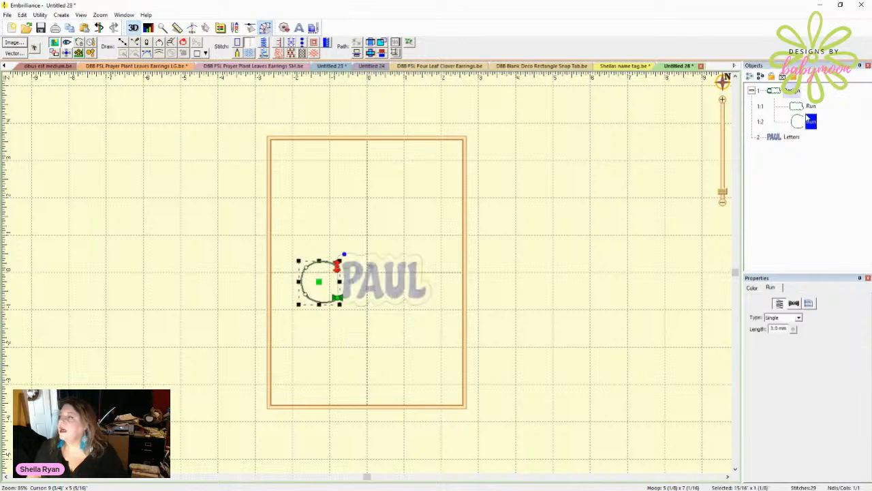
{"action": "left_click", "coordinate": [806, 106], "text": "shift"}
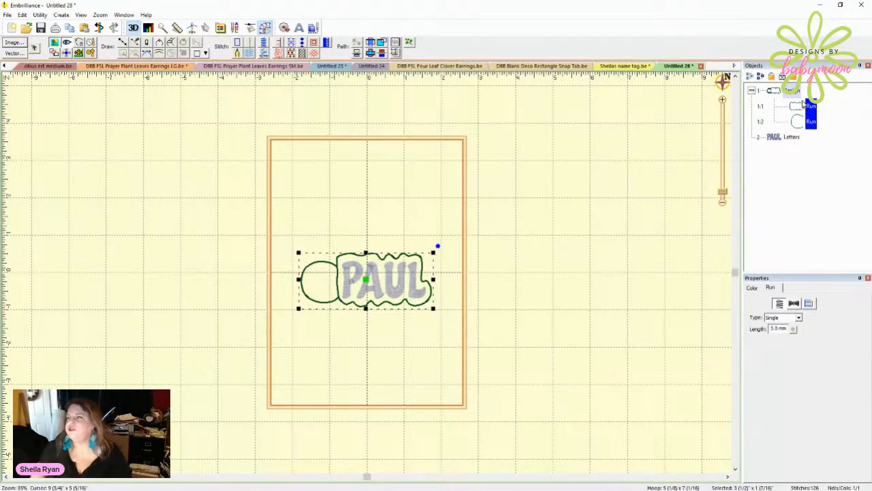
{"action": "left_click", "coordinate": [84, 29]}
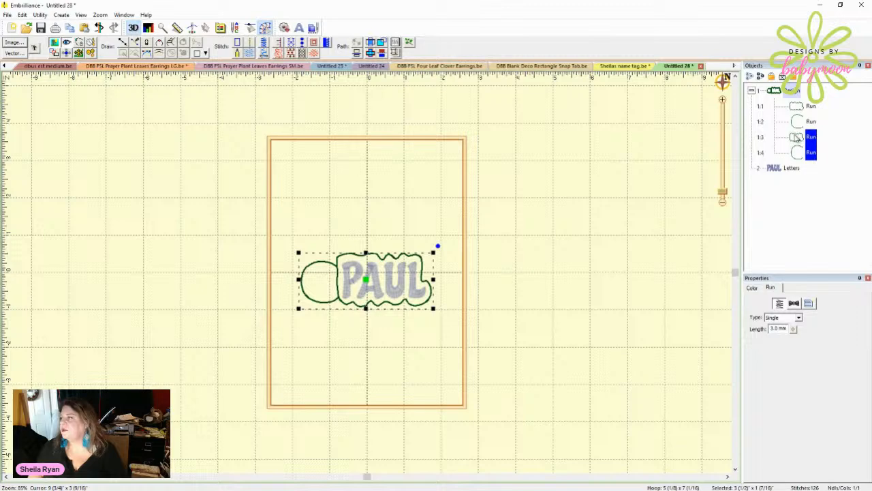
{"action": "left_click_drag", "start_coordinate": [796, 157], "coordinate": [774, 174]}
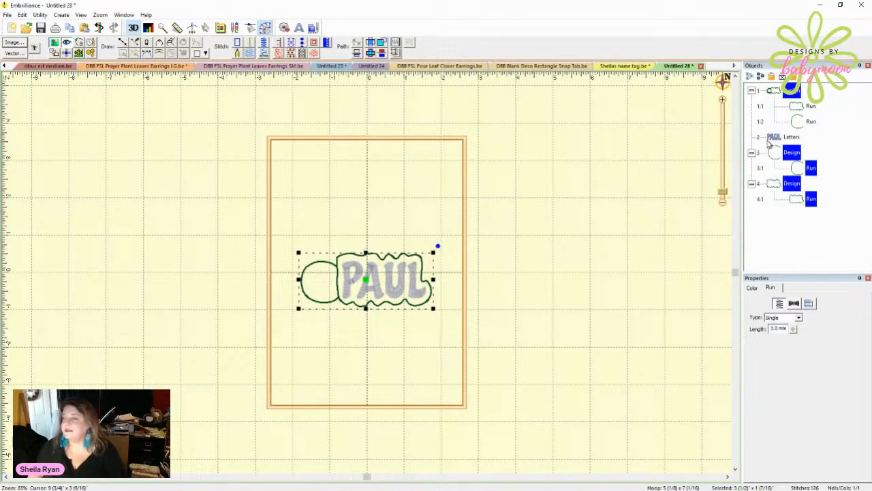
{"action": "left_click", "coordinate": [692, 286]}
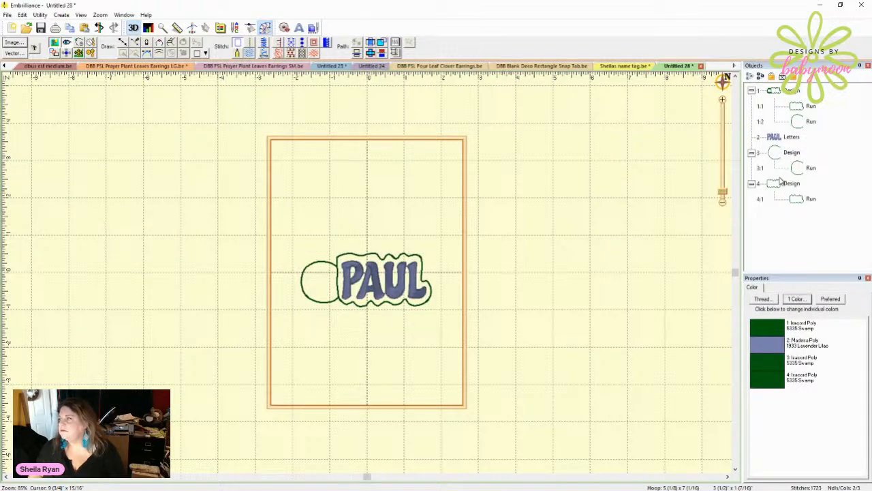
Step: Combine the copied outline with the copied loop in one design after the lettering, and delete the leftover empty design
{"action": "left_click", "coordinate": [782, 181]}
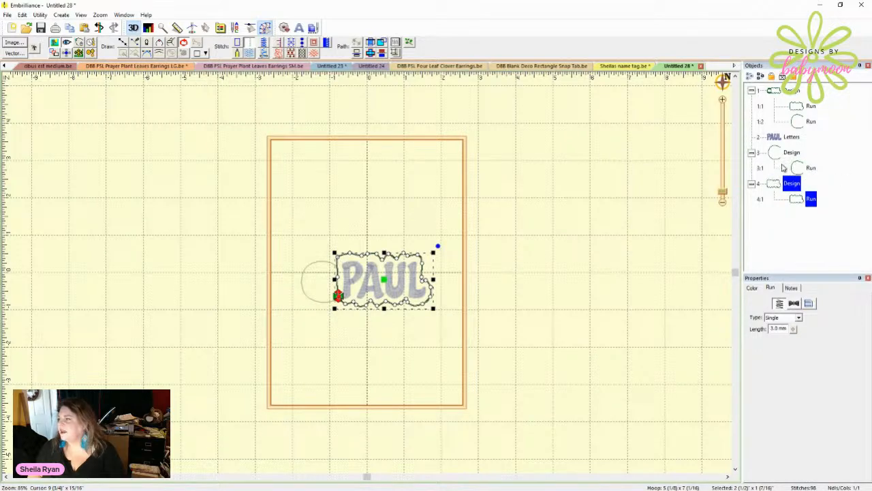
{"action": "left_click", "coordinate": [797, 167]}
{"action": "left_click", "coordinate": [802, 199]}
{"action": "left_click_drag", "start_coordinate": [803, 199], "coordinate": [798, 171]}
{"action": "left_click", "coordinate": [791, 198]}
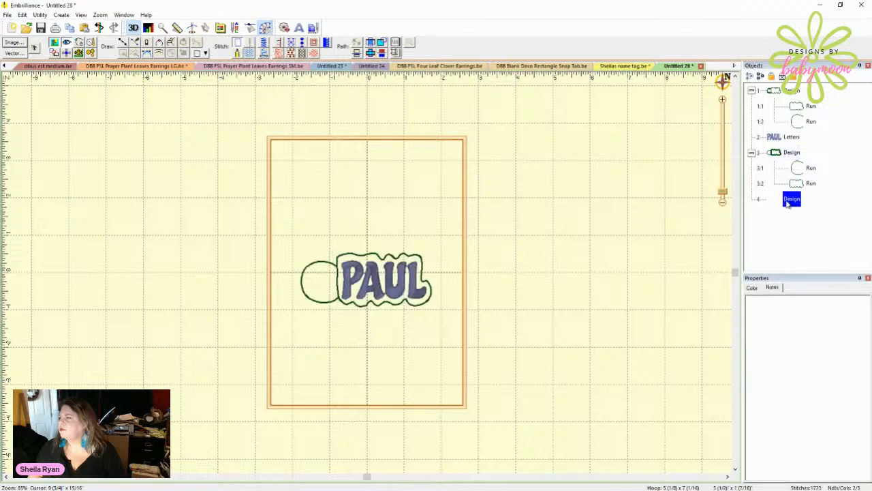
{"action": "key", "text": "Delete"}
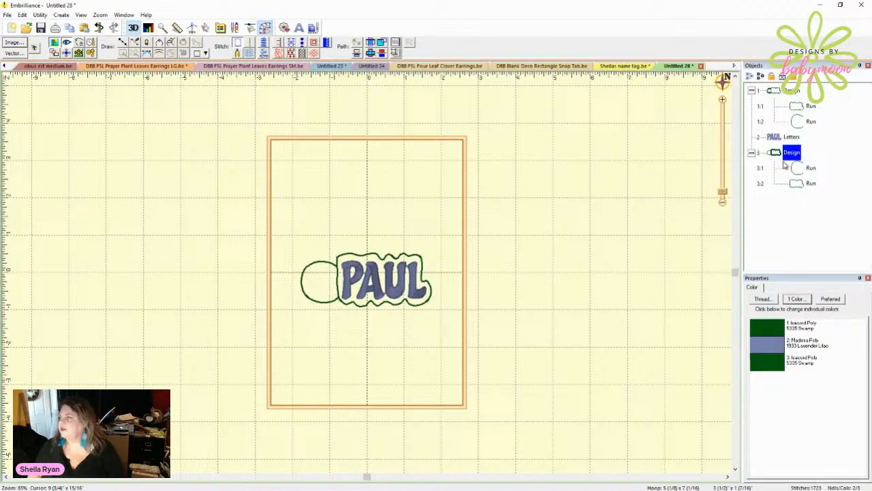
{"action": "left_click", "coordinate": [778, 227]}
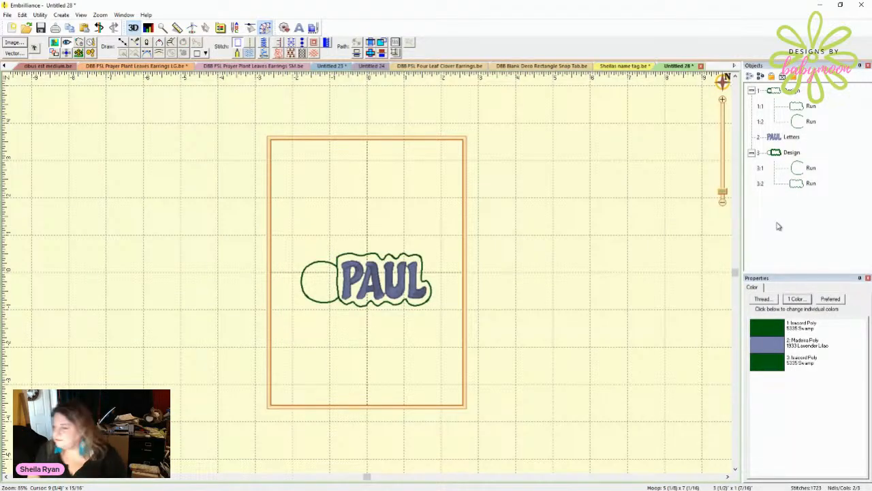
Step: Change the copied outline-and-loop design after the lettering to a 3-pass bean stitch with a 3.5 mm length
{"action": "left_click", "coordinate": [791, 94]}
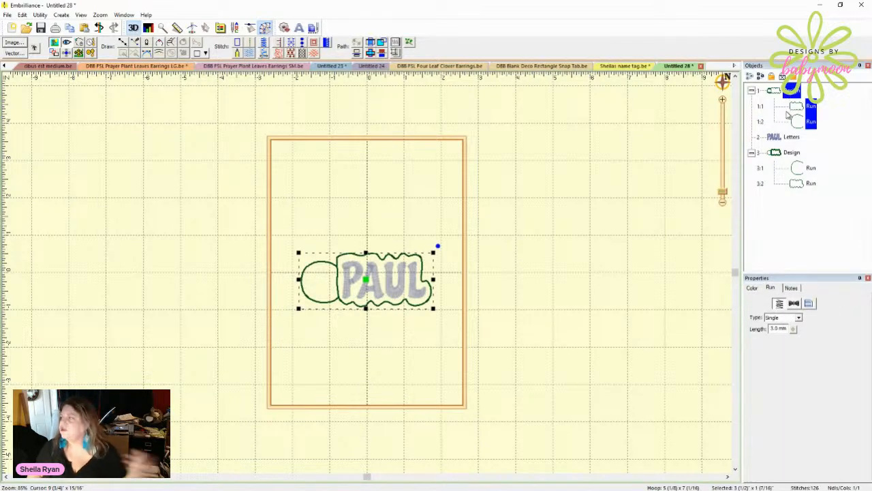
{"action": "left_click", "coordinate": [791, 137]}
{"action": "left_click", "coordinate": [792, 153]}
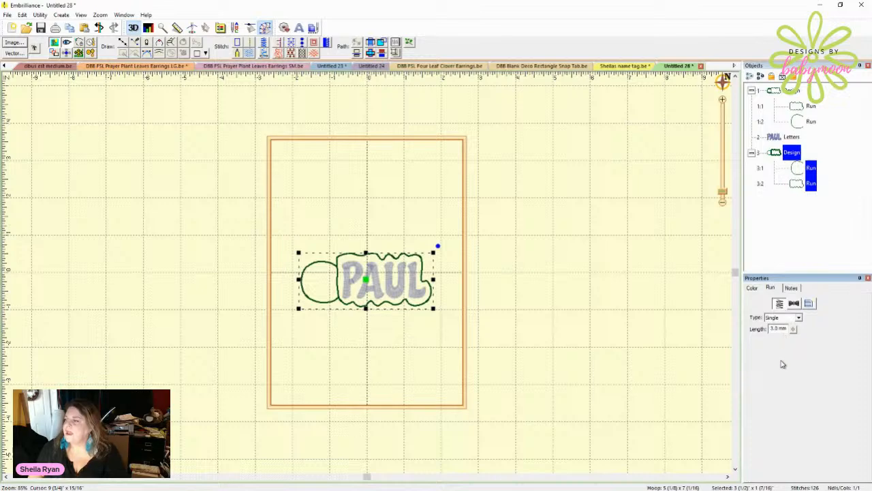
{"action": "key", "text": "Down"}
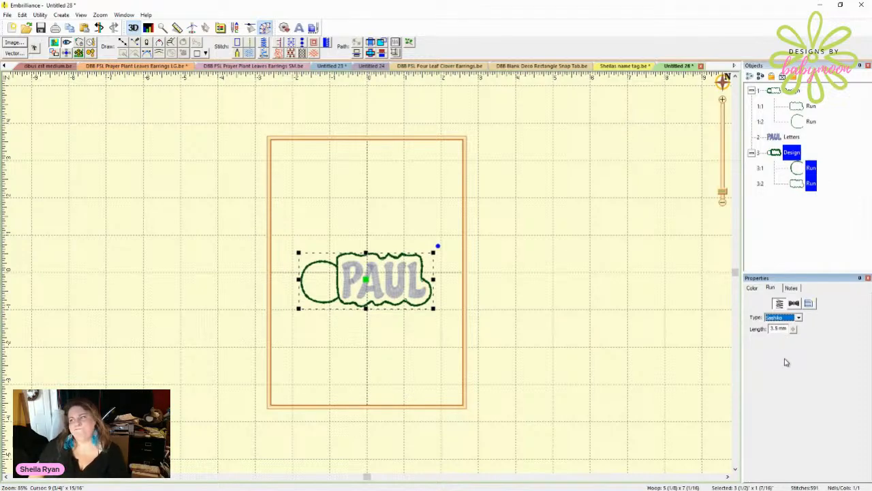
{"action": "left_click", "coordinate": [791, 318]}
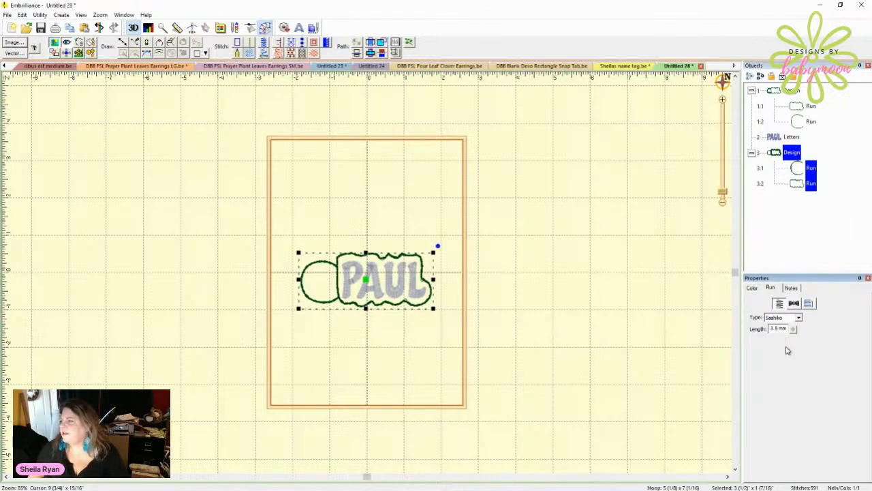
{"action": "key", "text": "Down"}
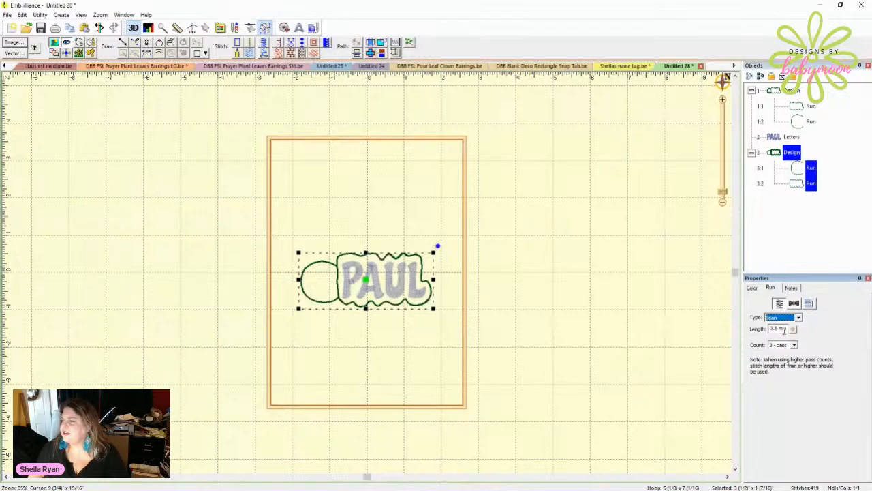
{"action": "left_click", "coordinate": [643, 325]}
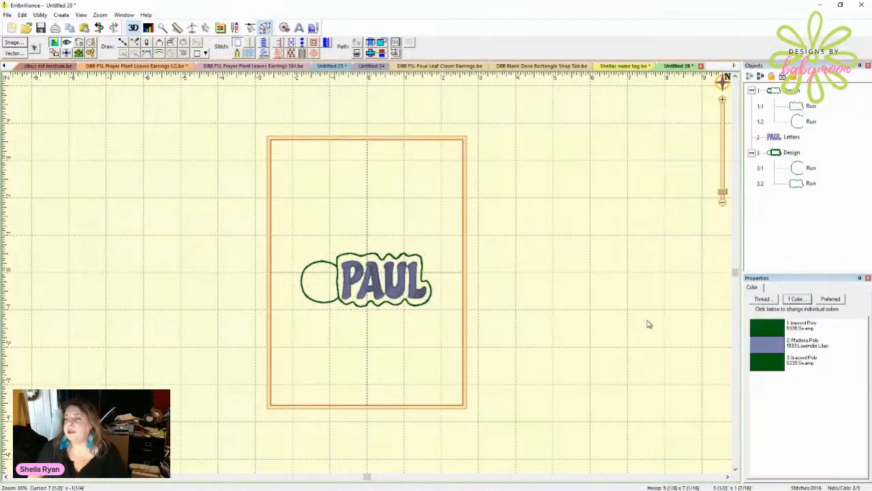
Step: Recolor the outline and loop runs in the design after the lettering to Isacord Poly 0017 Paper white
{"action": "left_click", "coordinate": [799, 168]}
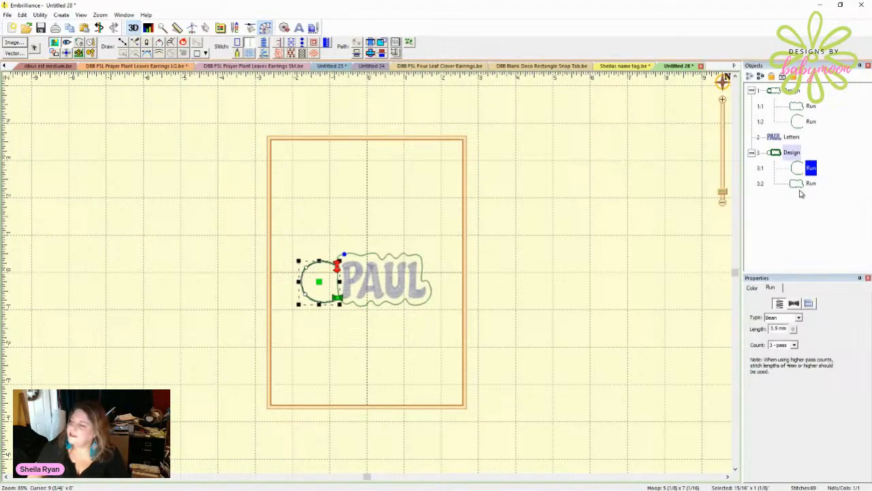
{"action": "left_click", "coordinate": [804, 183], "text": "shift"}
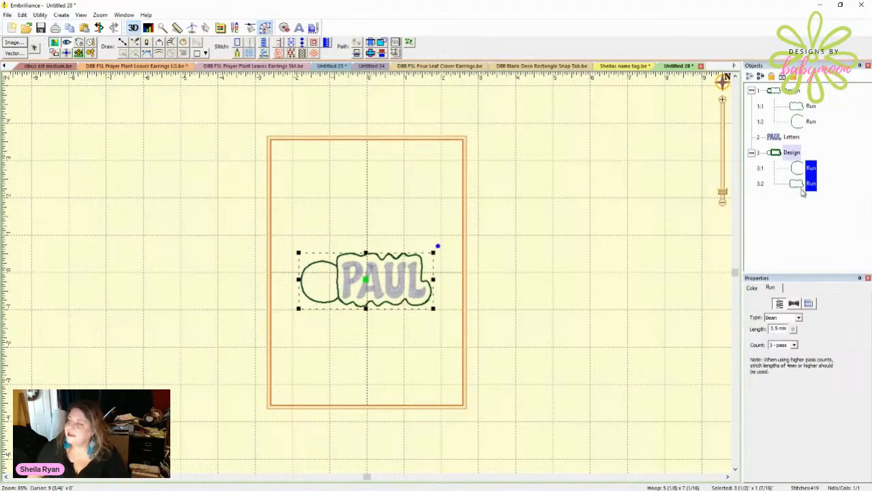
{"action": "left_click", "coordinate": [752, 288]}
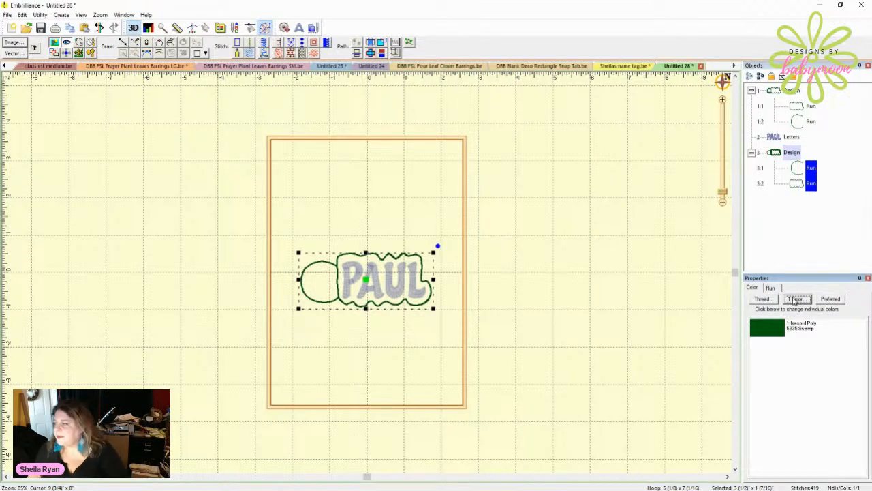
{"action": "left_click", "coordinate": [769, 329]}
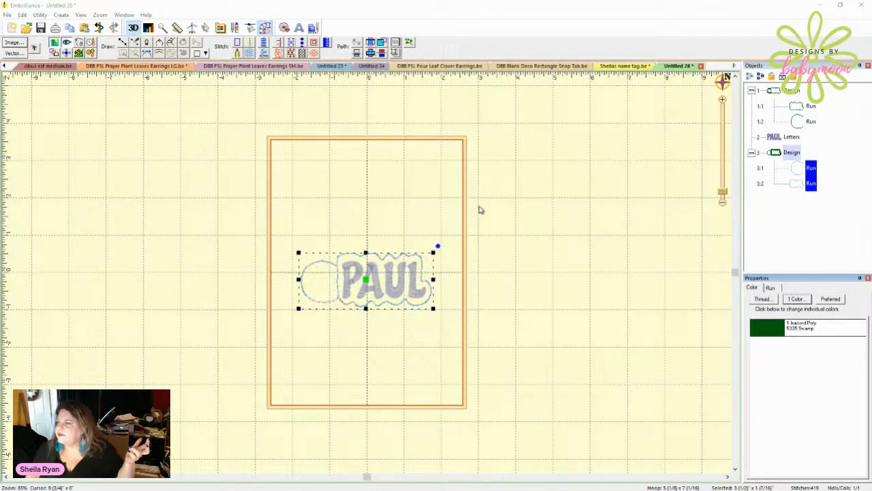
{"action": "left_click", "coordinate": [547, 220]}
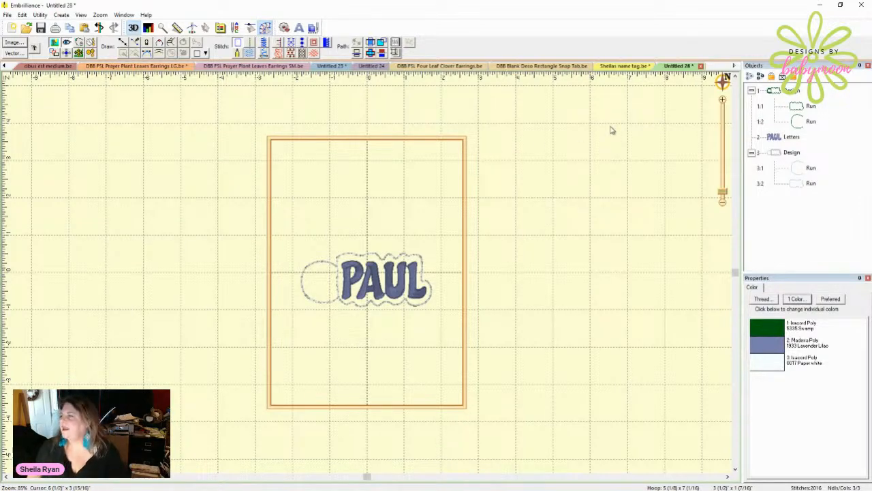
Step: Review the stitching order from the placement loop through the lettering to the final bean-stitch design
{"action": "left_click", "coordinate": [810, 121]}
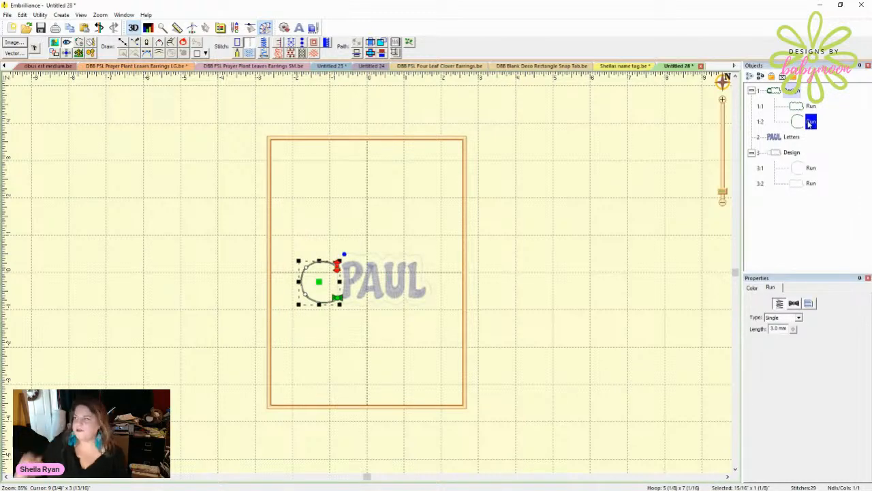
{"action": "left_click", "coordinate": [783, 138]}
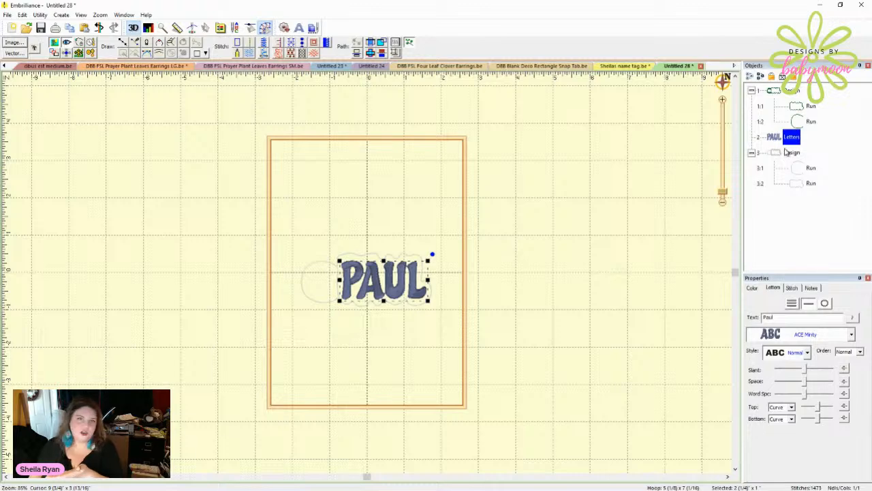
{"action": "left_click", "coordinate": [785, 152]}
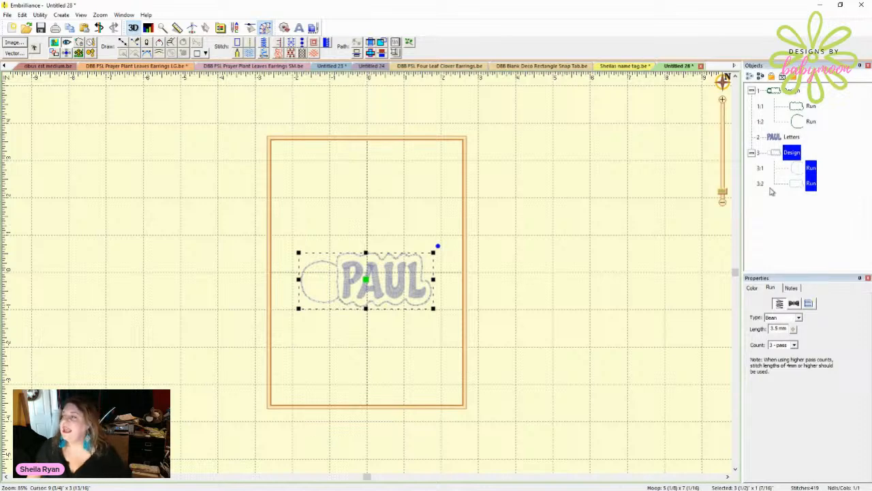
{"action": "left_click", "coordinate": [684, 251]}
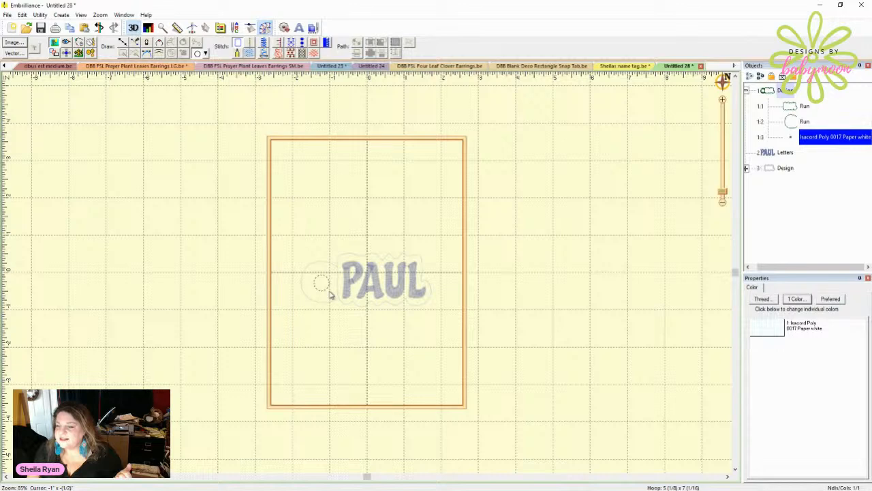
Step: Draw a small circle about 7/16 by 1/2 inch in the middle of the loop as the snap marker
{"action": "left_click", "coordinate": [320, 283]}
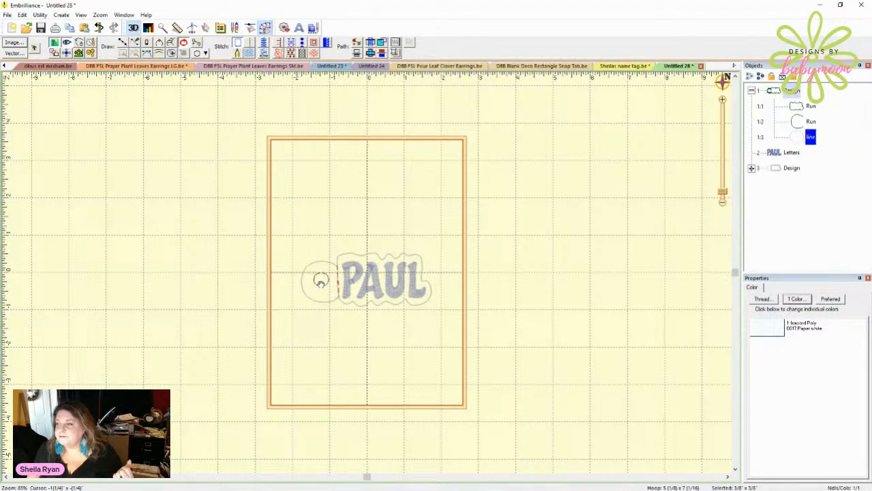
{"action": "left_click", "coordinate": [322, 279]}
{"action": "left_click_drag", "start_coordinate": [322, 290], "coordinate": [331, 292]}
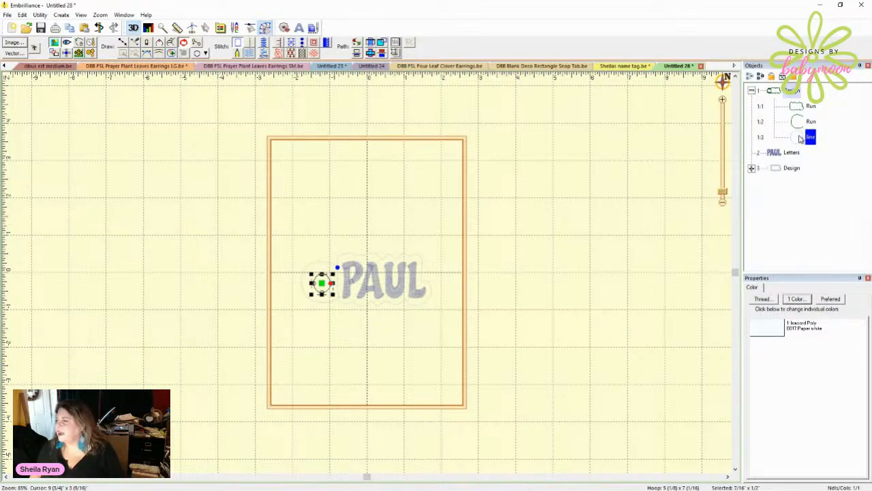
Step: Place the small circle last in the design after the lettering, and put that design's name outline ahead of its loop
{"action": "left_click_drag", "start_coordinate": [801, 139], "coordinate": [774, 176]}
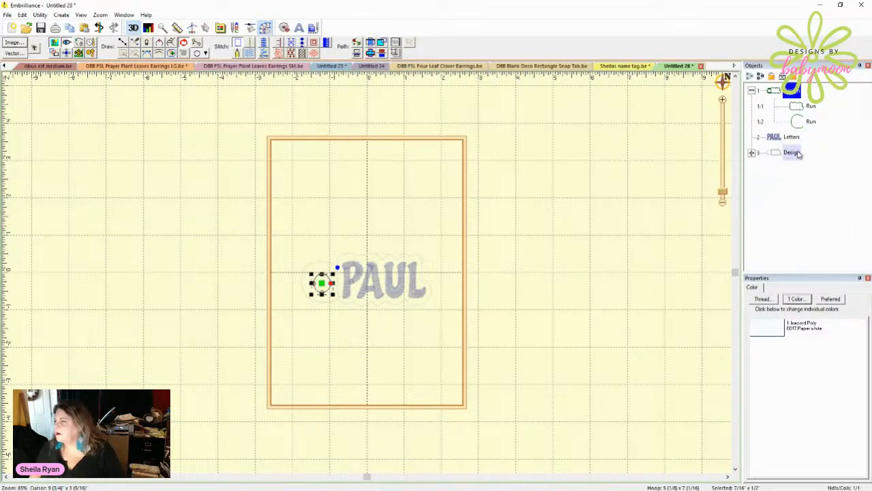
{"action": "left_click", "coordinate": [752, 153]}
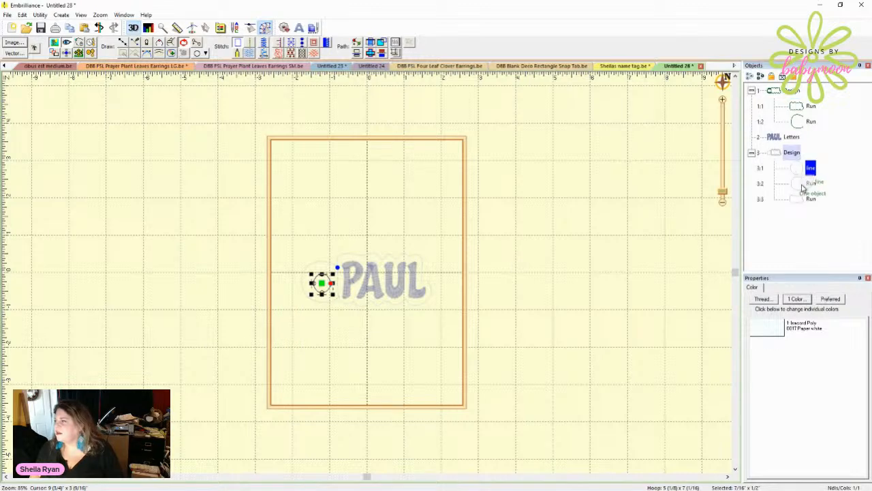
{"action": "left_click_drag", "start_coordinate": [803, 188], "coordinate": [803, 203]}
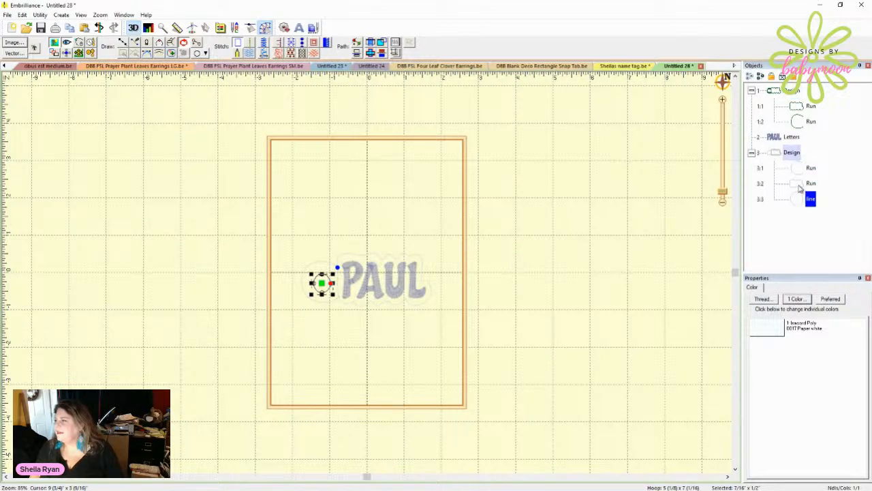
{"action": "left_click", "coordinate": [801, 185]}
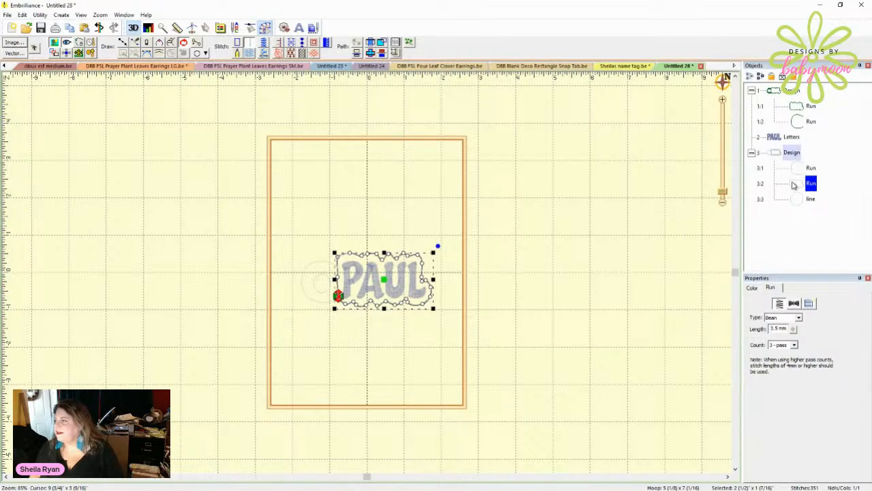
{"action": "left_click", "coordinate": [803, 170]}
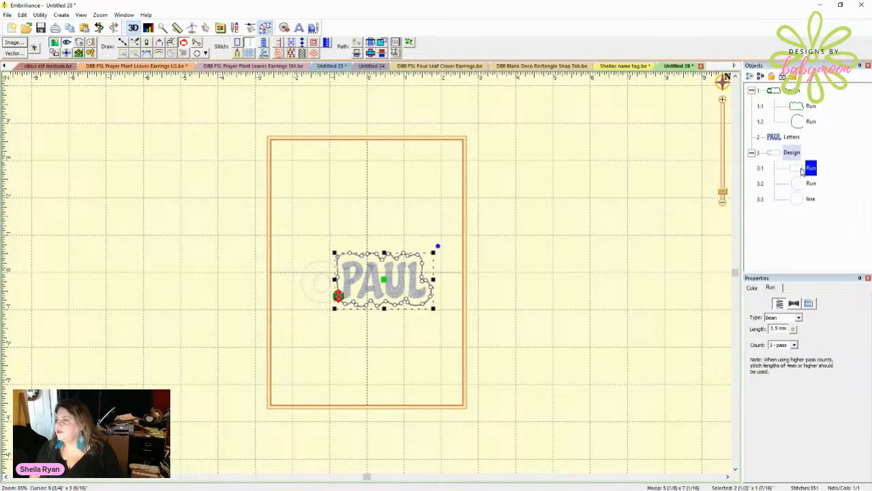
{"action": "left_click", "coordinate": [802, 191]}
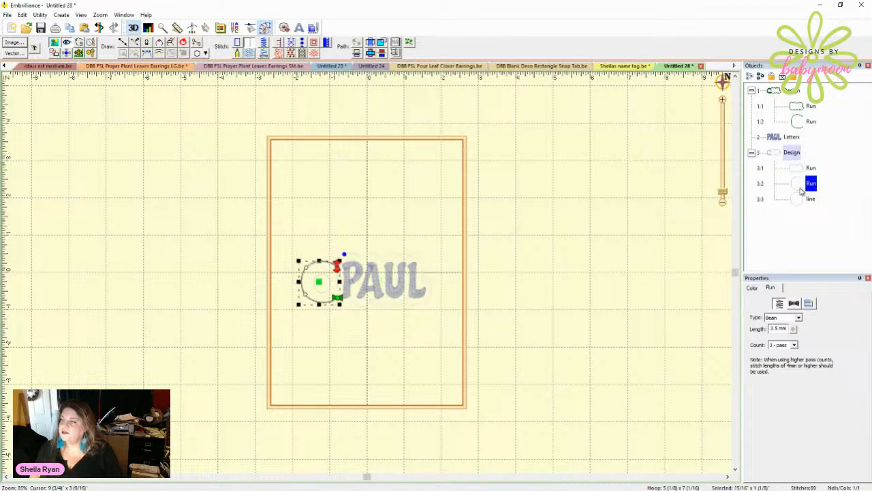
Step: Convert the small circle inside the loop to a run stitch of the Double type
{"action": "left_click", "coordinate": [803, 203]}
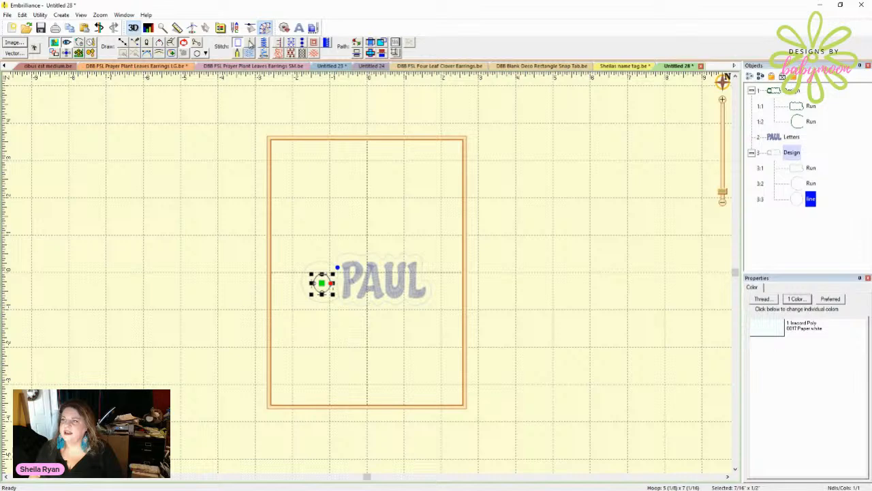
{"action": "left_click", "coordinate": [249, 42]}
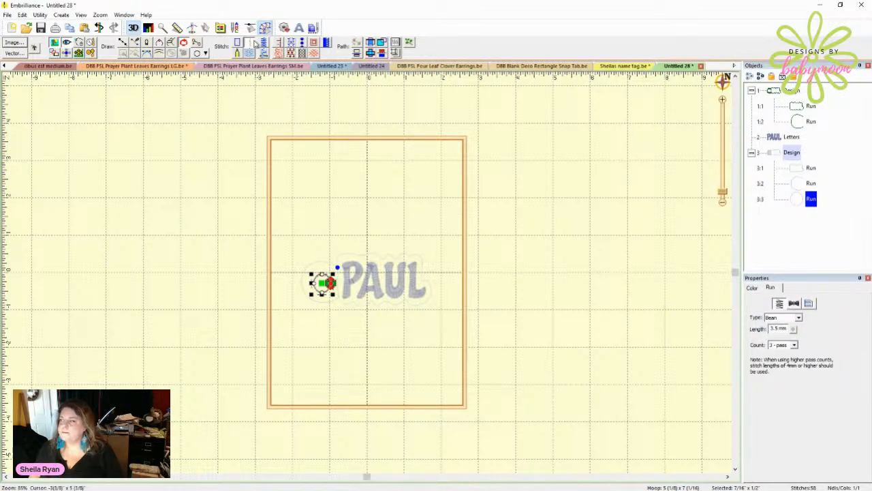
{"action": "left_click", "coordinate": [777, 330]}
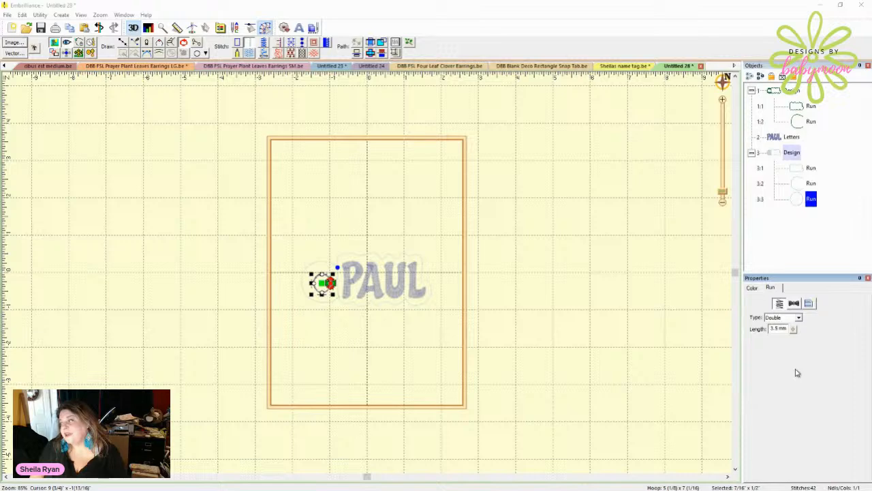
{"action": "left_click", "coordinate": [617, 308]}
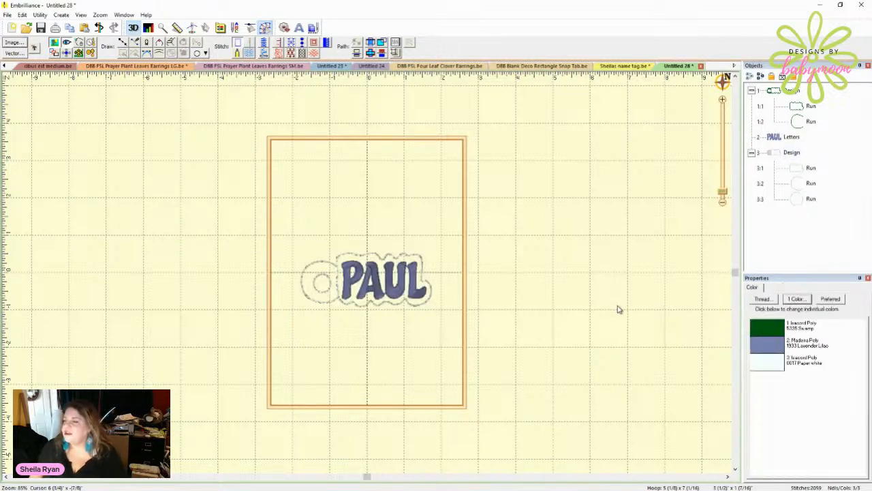